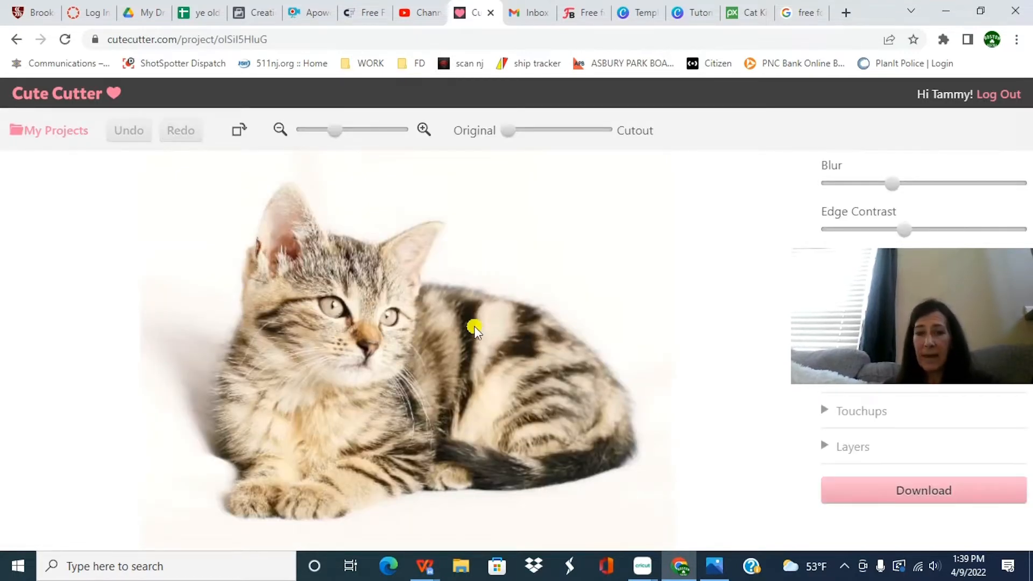
Slightly raise the kitten image's Blur and increase its Edge Contrast, Threshold and Remove Speckles settings.
mouse_move(992, 291)
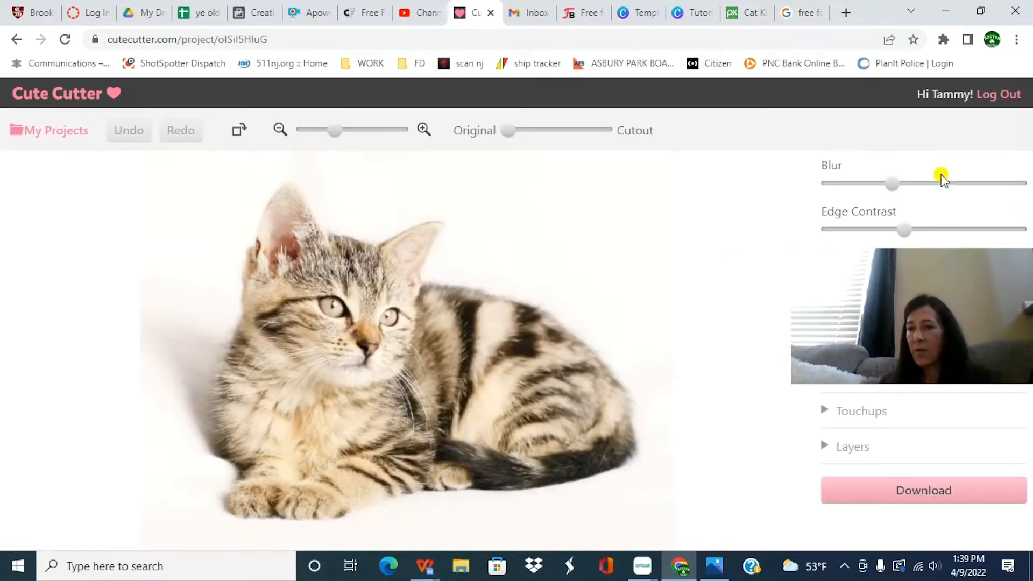
left_click_drag(927, 280, 923, 406)
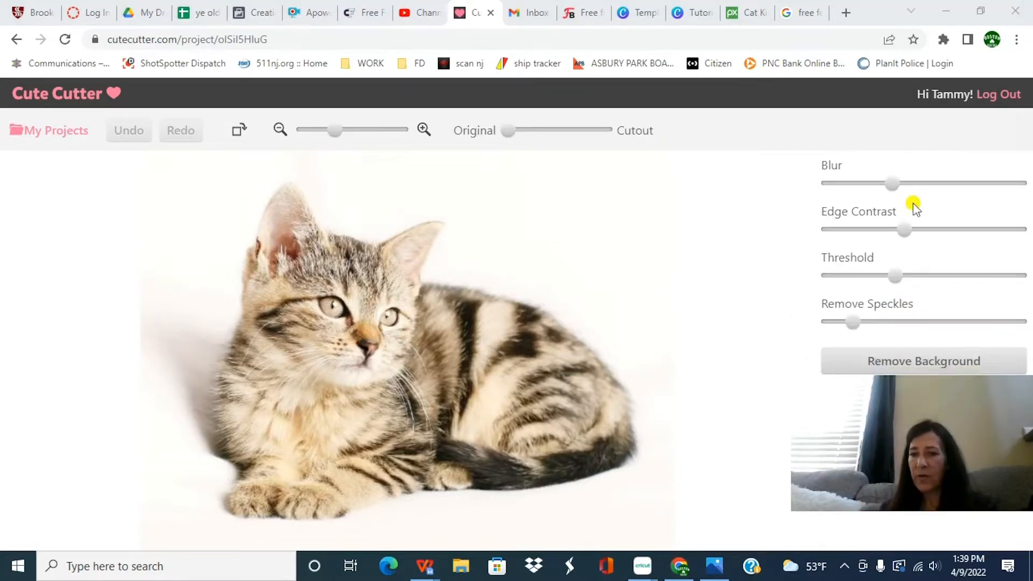
left_click(896, 180)
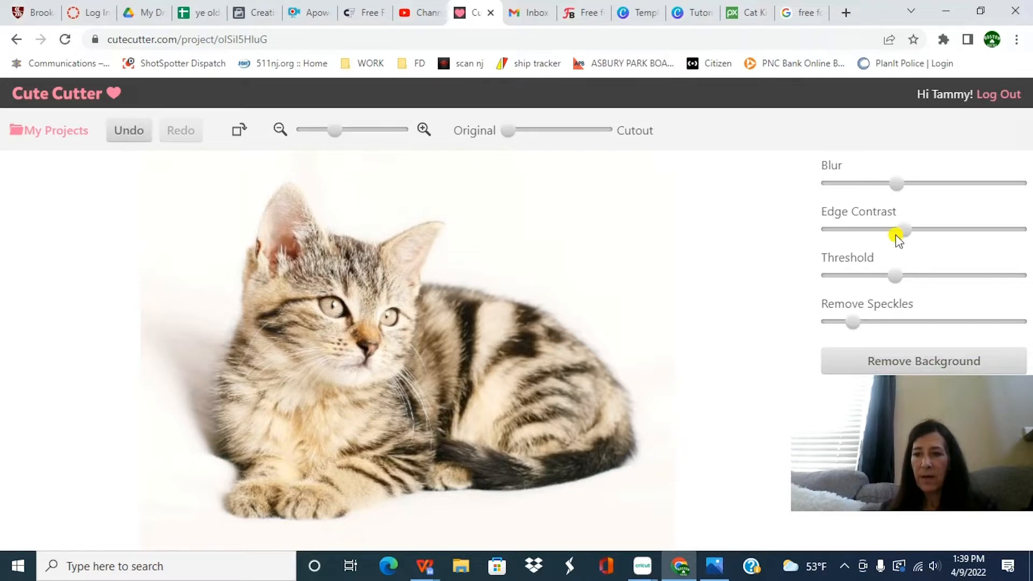
left_click_drag(867, 235, 963, 248)
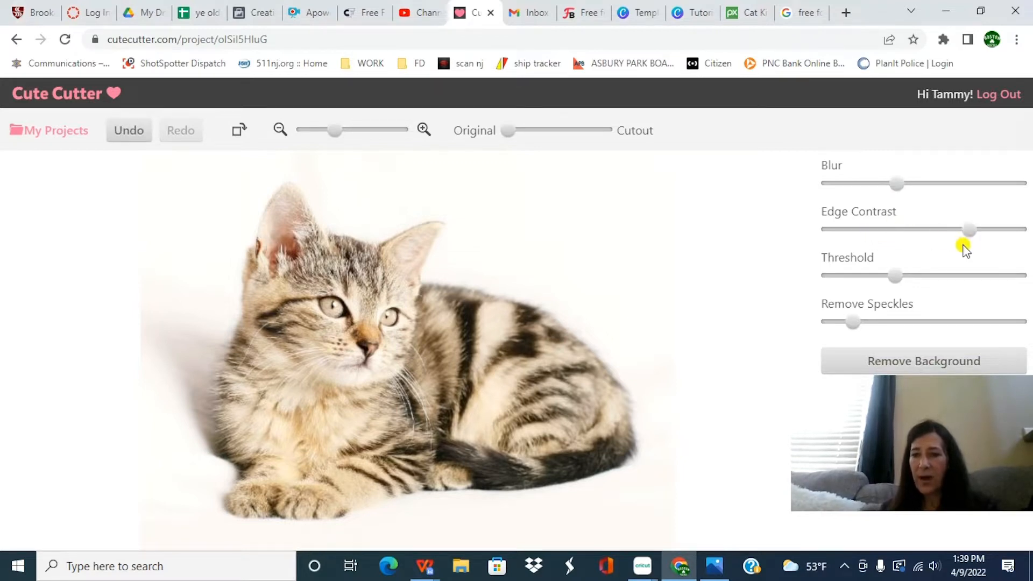
left_click_drag(893, 276, 927, 276)
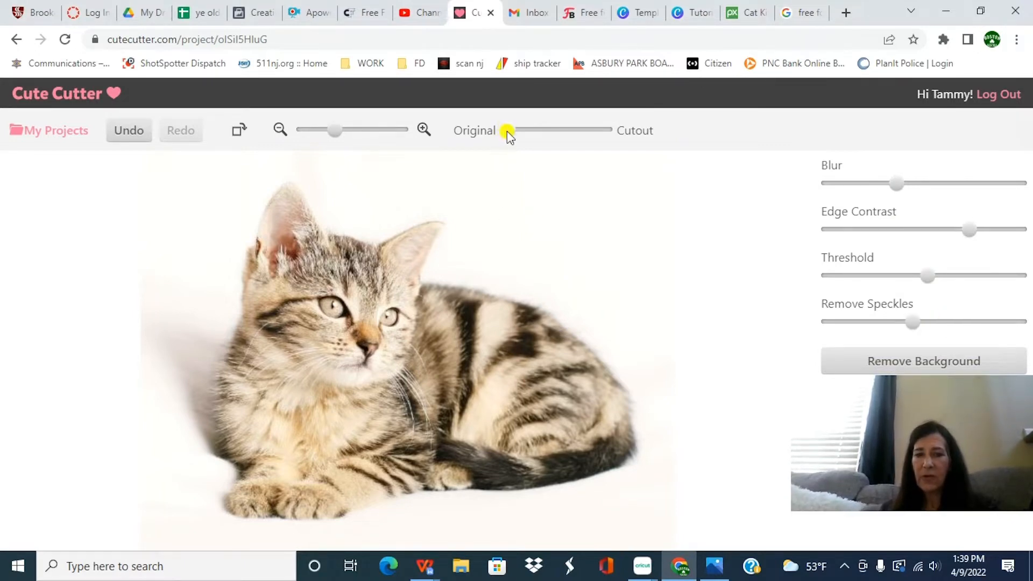
Show the kitten image fully as a cutout and lower its Blur to bring out finer lines.
left_click_drag(507, 131, 621, 132)
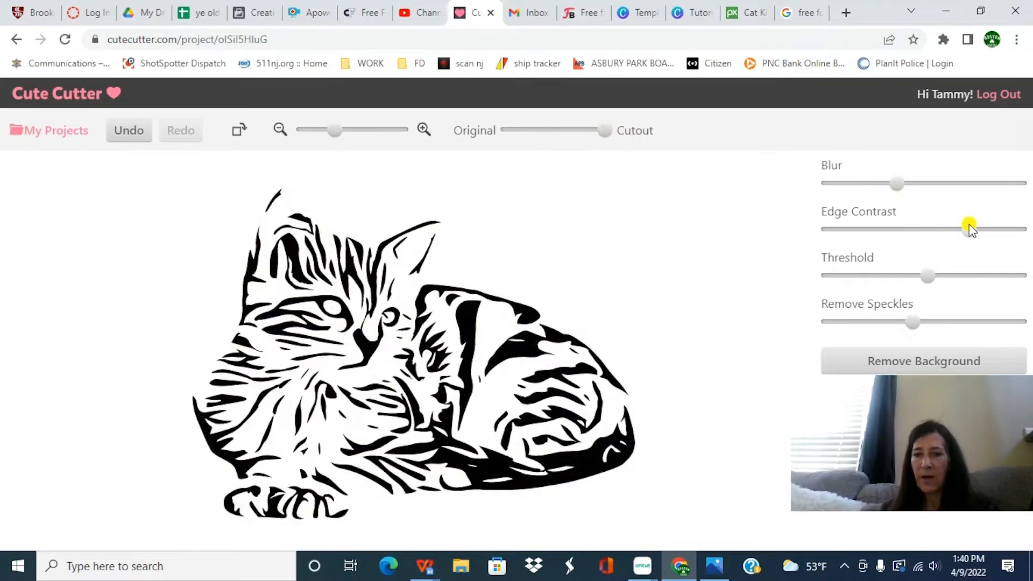
mouse_move(970, 226)
left_mouse_down()
mouse_move(915, 233)
mouse_move(971, 230)
left_mouse_up()
left_click_drag(892, 178, 874, 177)
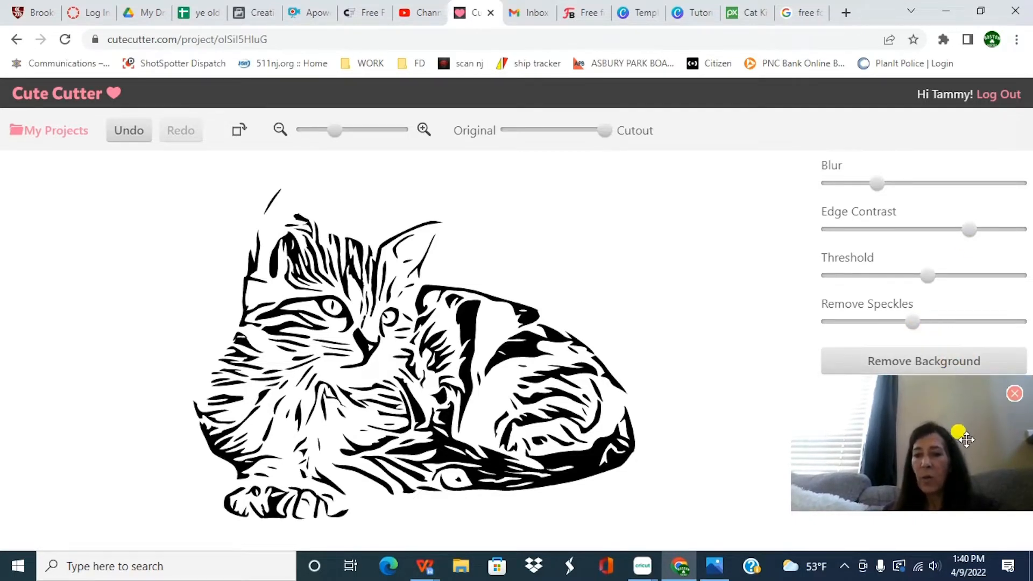
Download the kitten cutout as an SVG file named cat-g63ec035ab_1920.svg.
left_click_drag(970, 416, 125, 323)
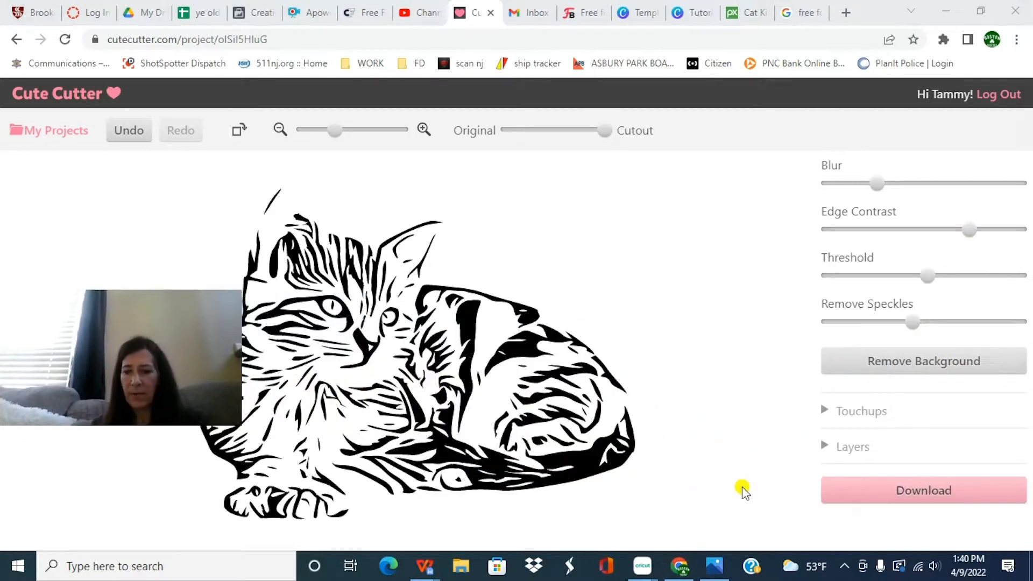
left_click(941, 492)
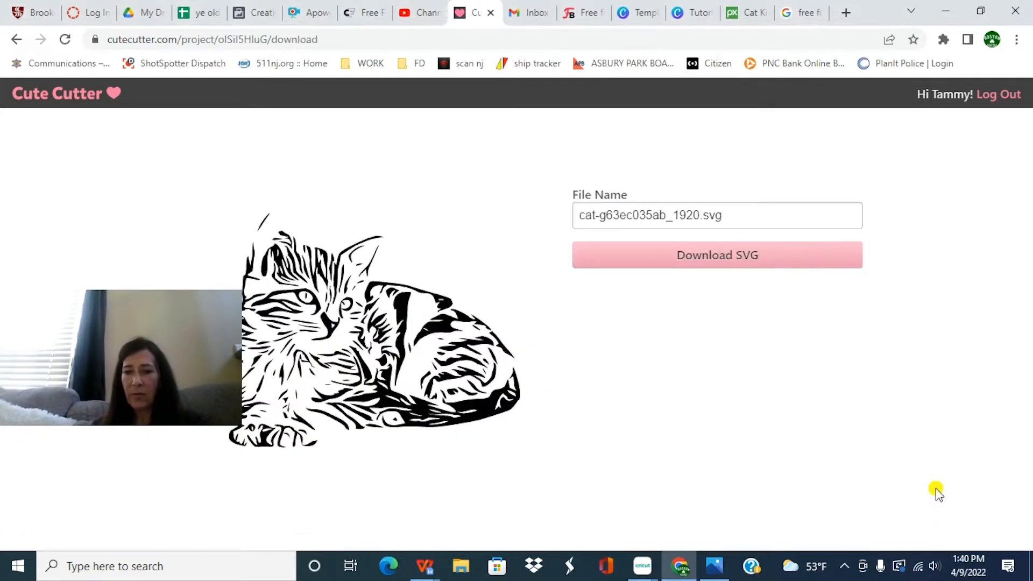
left_click(689, 255)
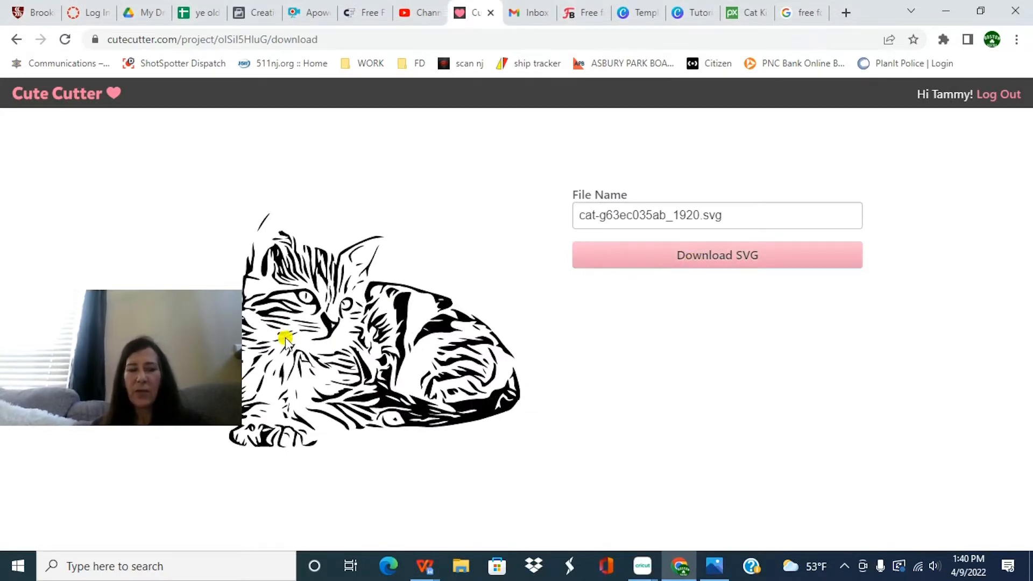
mouse_move(141, 308)
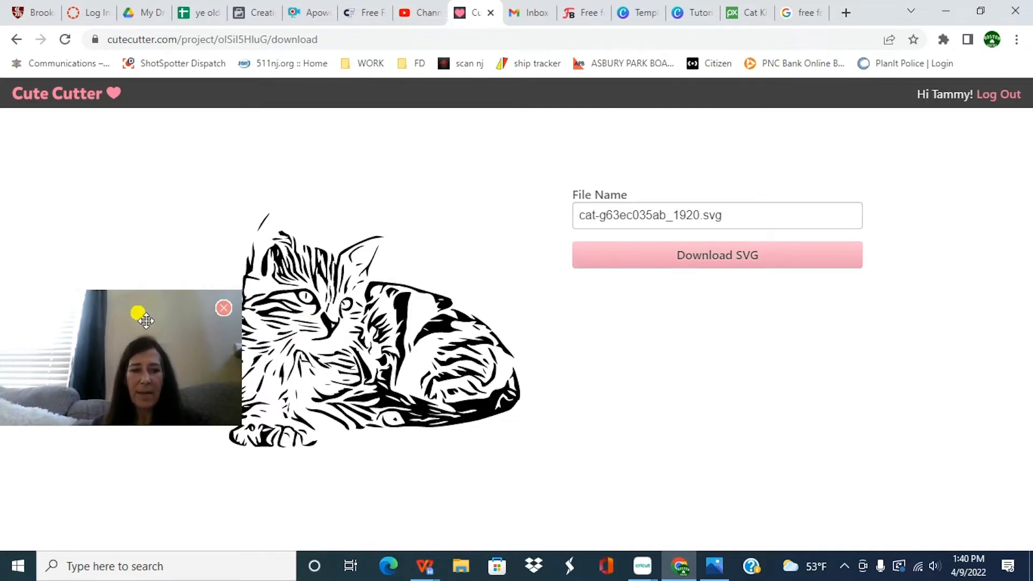
left_click_drag(146, 321, 941, 291)
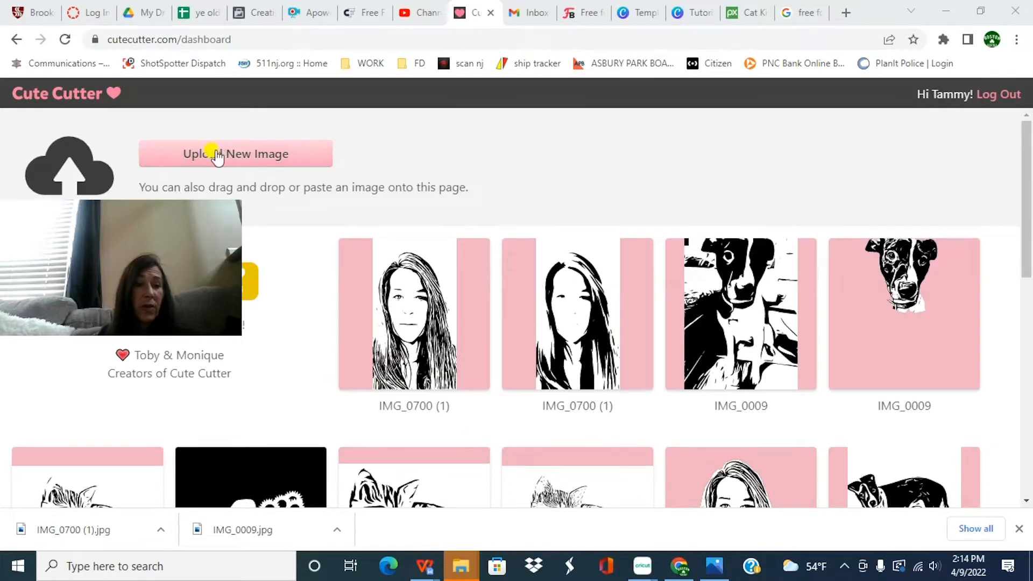
Upload the dog photo IMG_0009 from Downloads as a new project and compare its cutout with the original view.
left_click(214, 149)
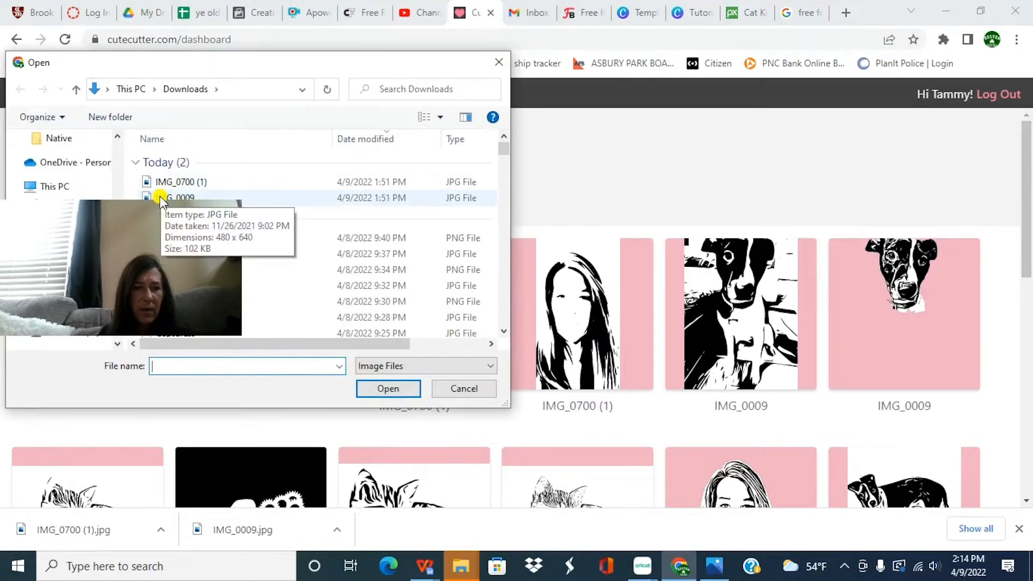
double_click(160, 197)
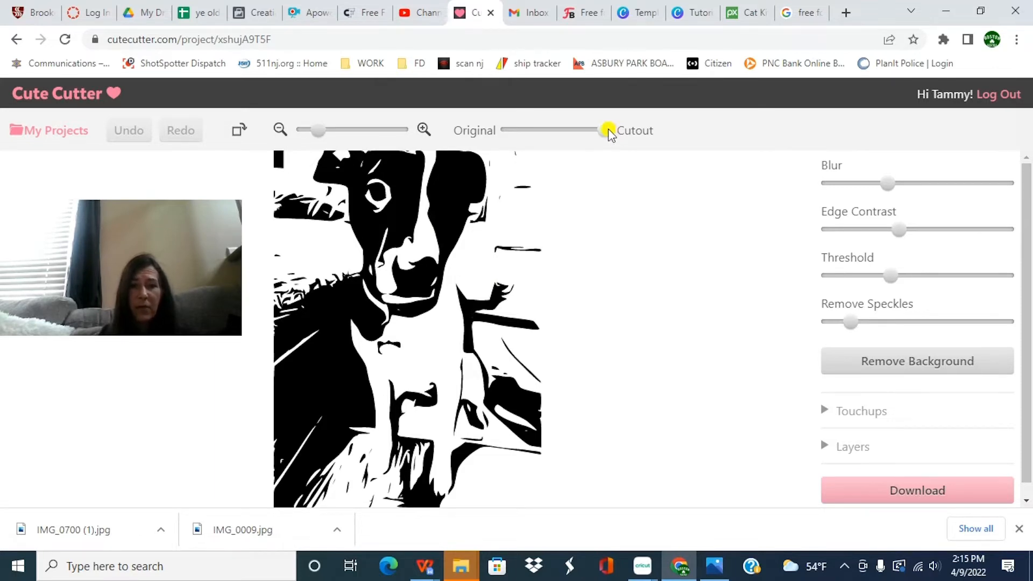
left_click_drag(608, 130, 507, 141)
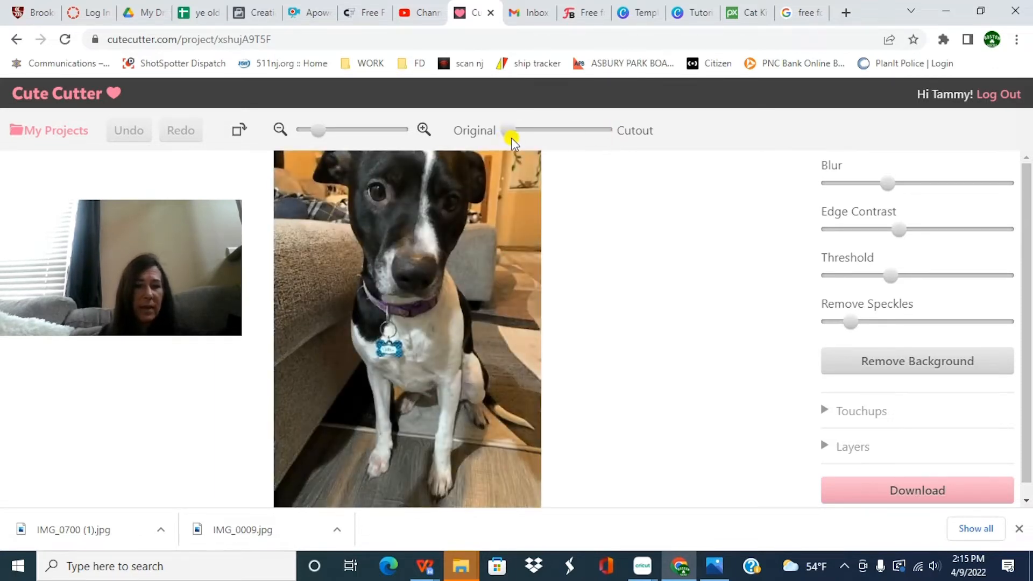
left_click_drag(509, 131, 621, 130)
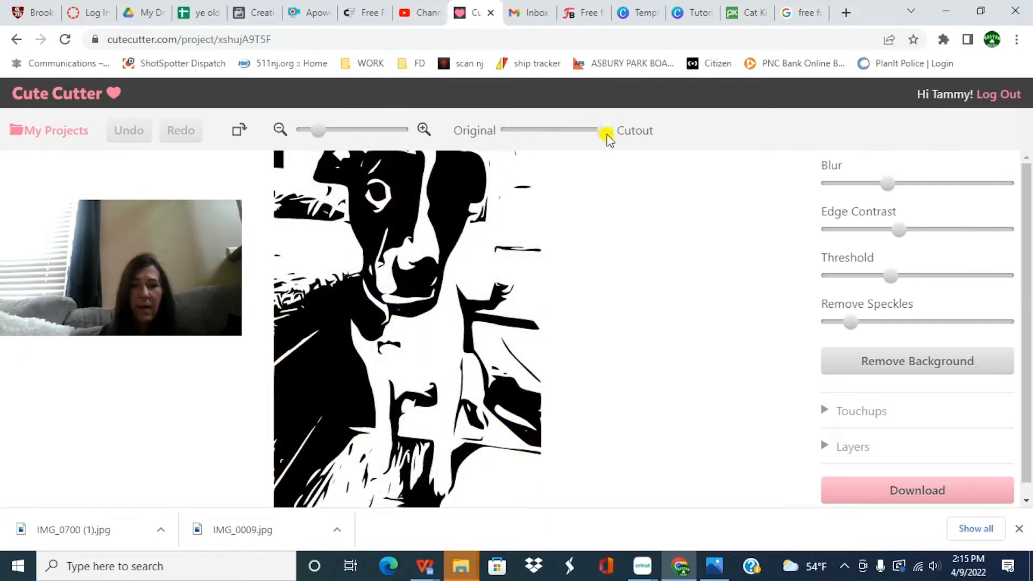
left_click_drag(604, 132, 506, 130)
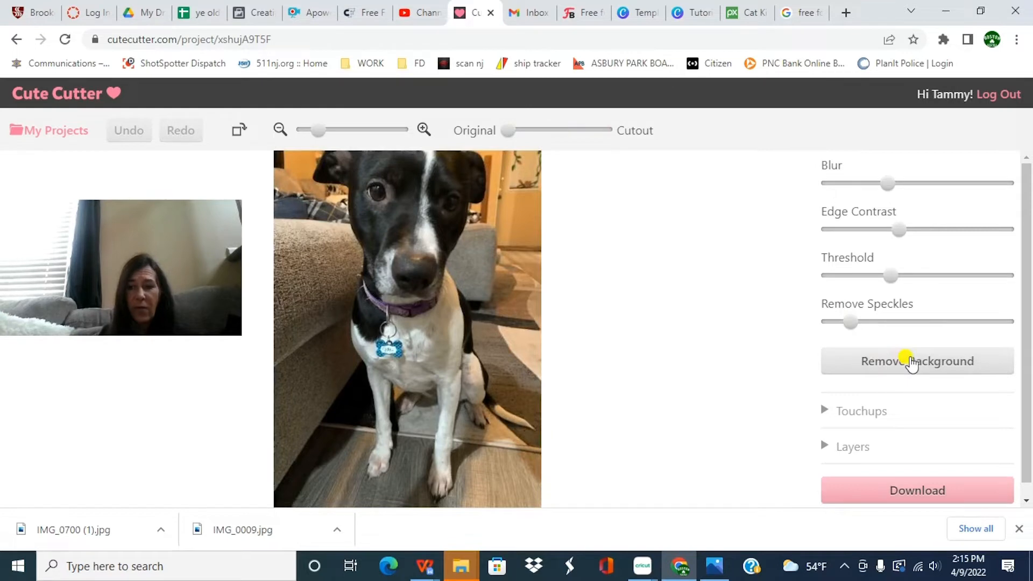
Start background removal and mark the dog's head, chest, front legs, hind leg and tail as foreground.
left_click(908, 362)
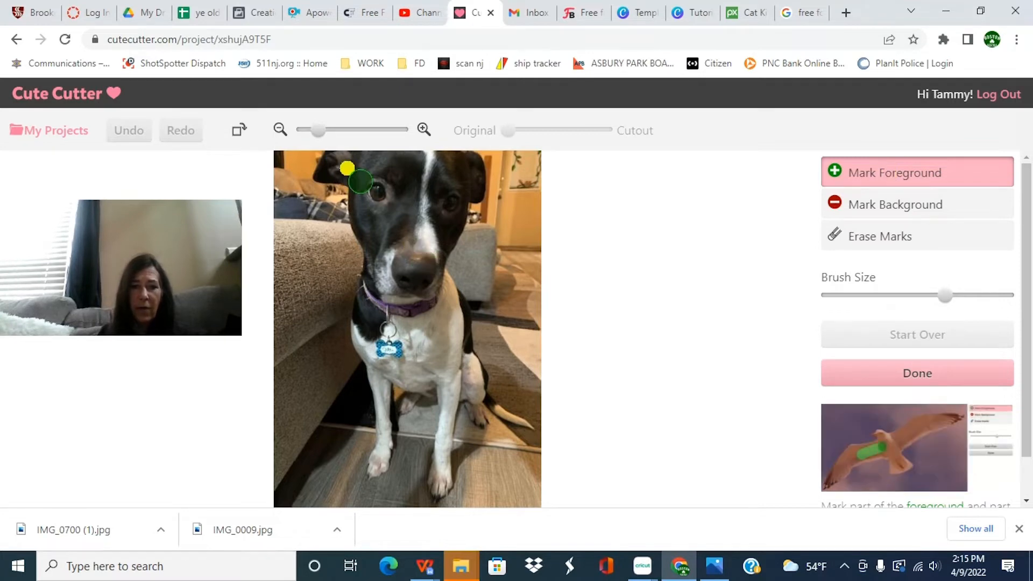
mouse_move(342, 167)
left_mouse_down()
mouse_move(446, 168)
mouse_move(472, 182)
mouse_move(411, 175)
mouse_move(399, 194)
mouse_move(415, 281)
mouse_move(374, 328)
mouse_move(370, 347)
mouse_move(390, 371)
left_mouse_up()
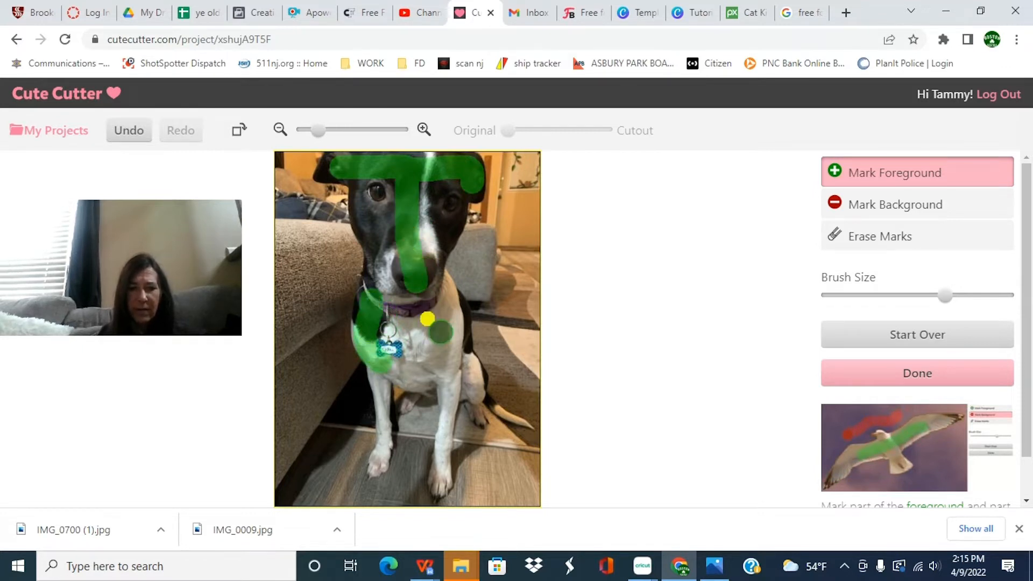
mouse_move(437, 283)
left_mouse_down()
mouse_move(455, 307)
mouse_move(460, 361)
mouse_move(440, 462)
left_mouse_up()
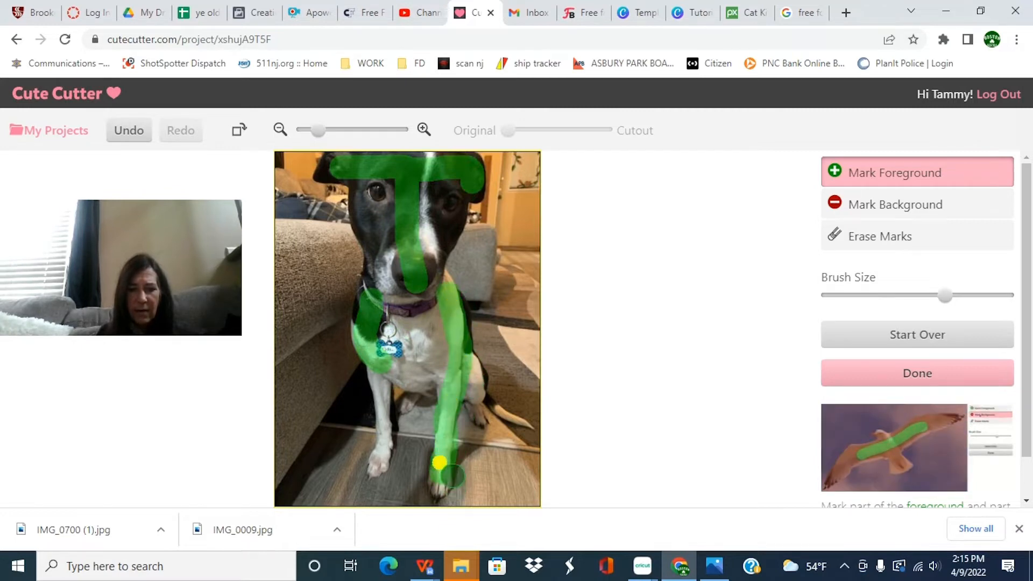
left_click_drag(382, 398, 380, 451)
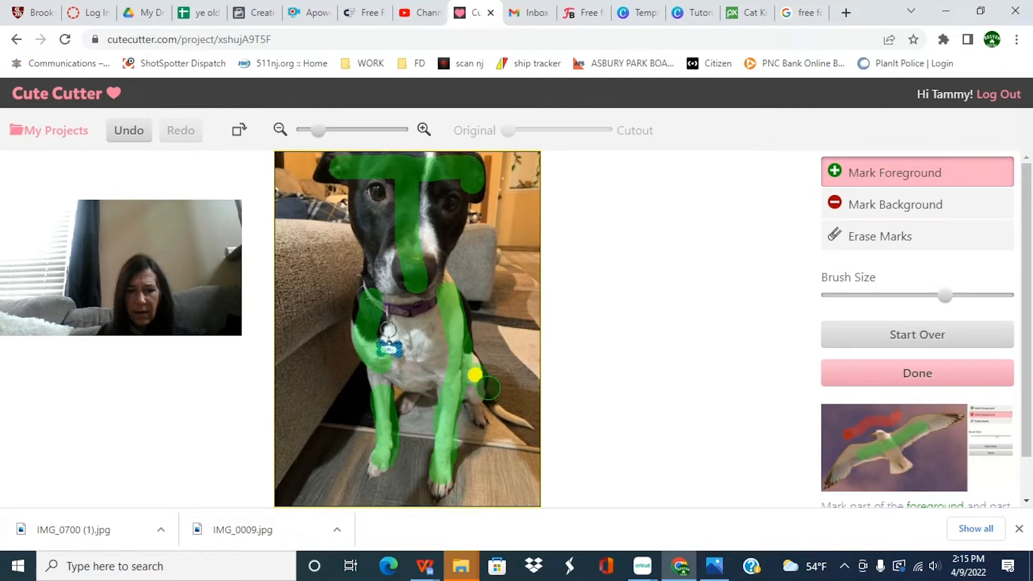
left_click_drag(474, 374, 523, 422)
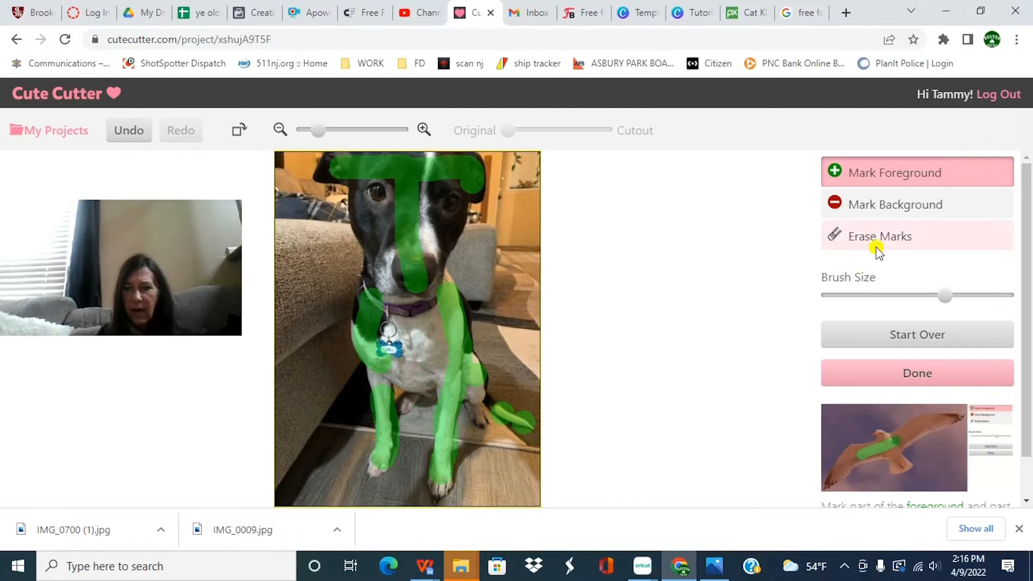
Mark the door, sofa and rug to the right of the dog and the area left of its head as background.
left_click(889, 205)
left_click(510, 184)
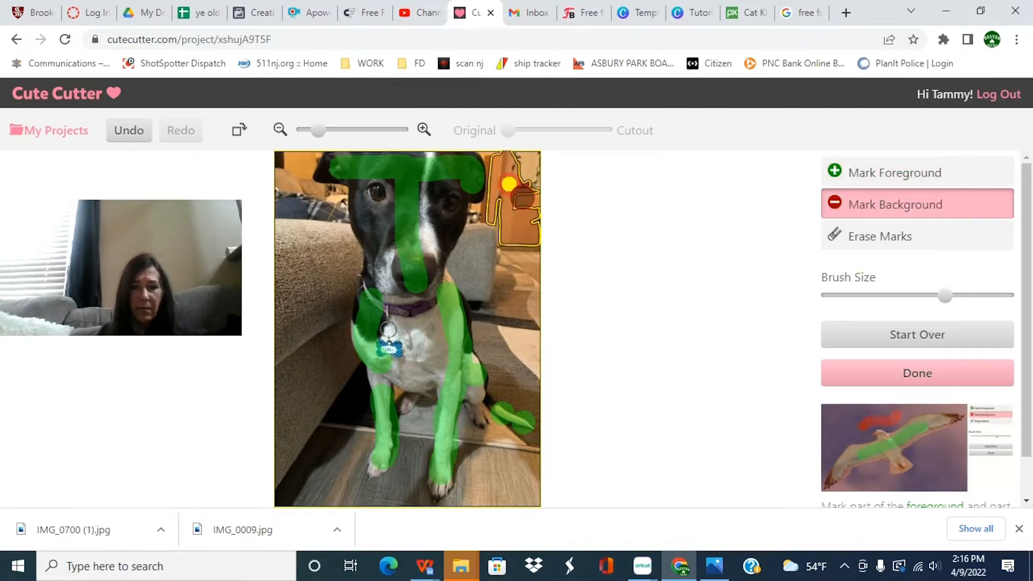
left_click(485, 266)
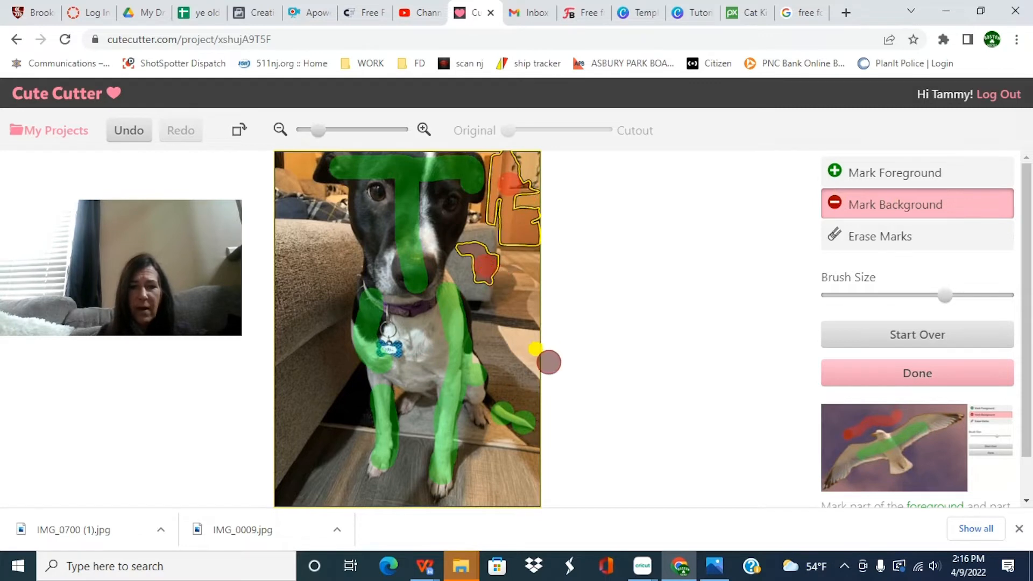
left_click(530, 339)
left_click(307, 237)
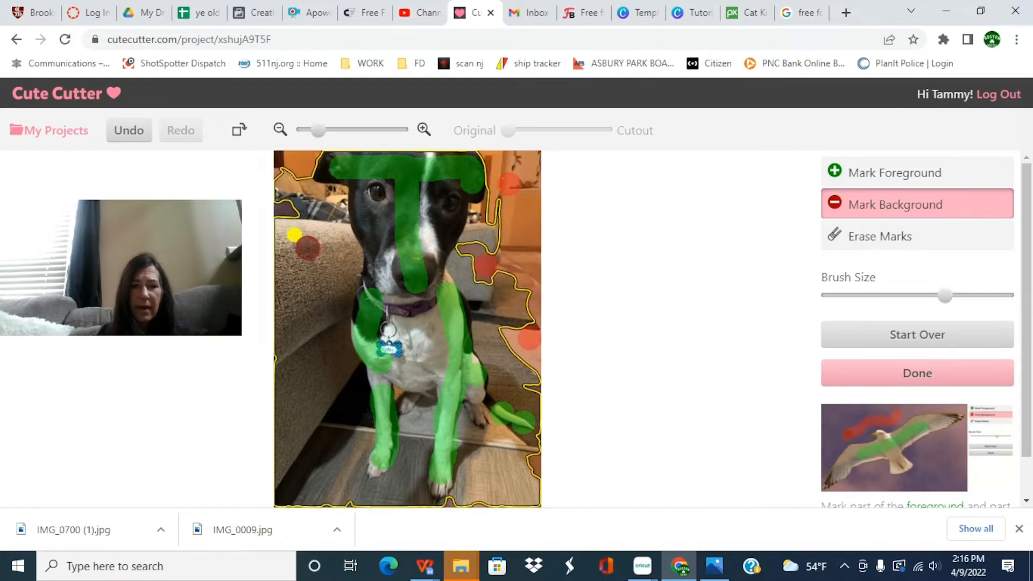
left_click(315, 204)
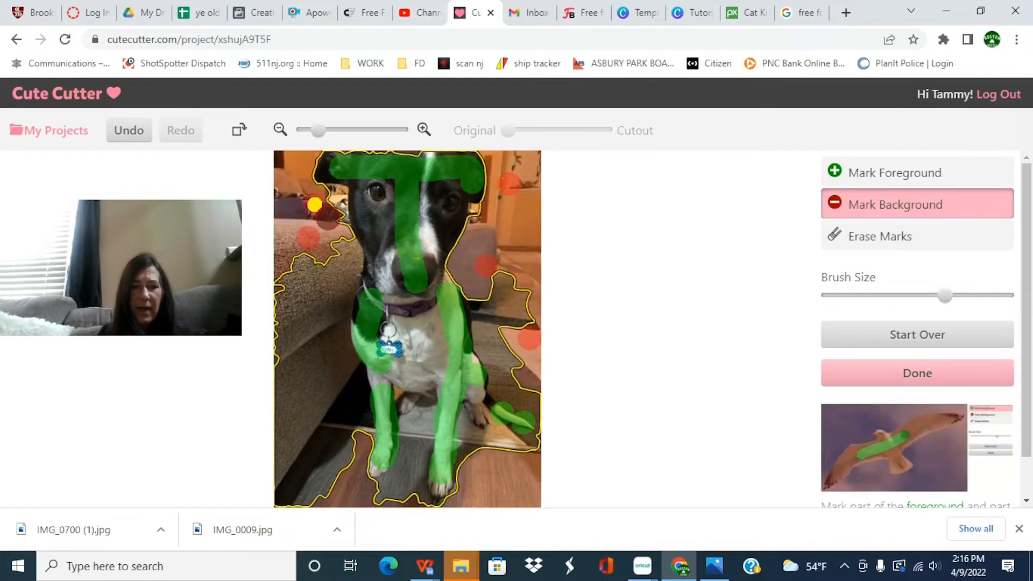
left_click_drag(315, 205, 334, 205)
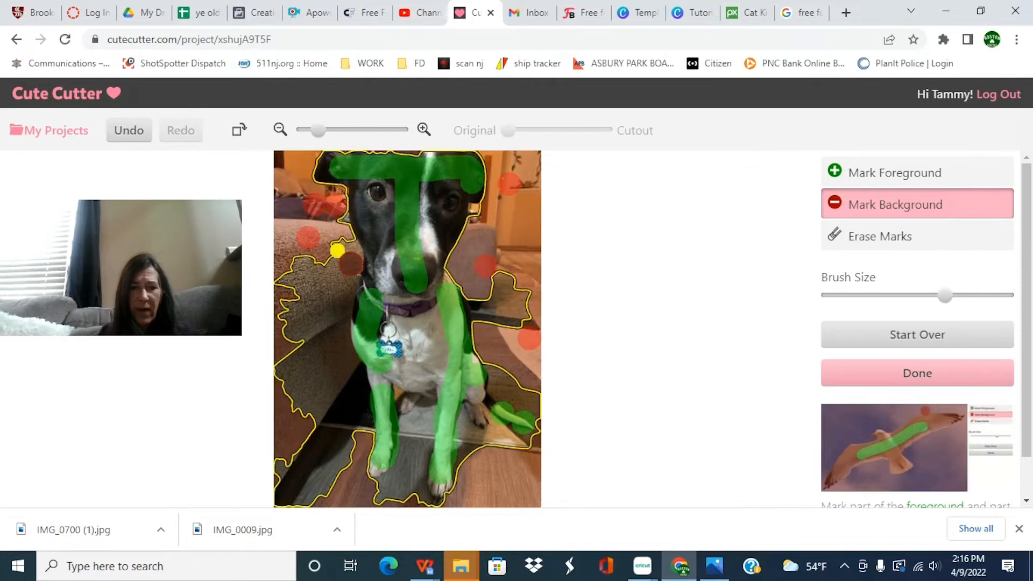
Mark the sofa and the dark gap along the left edge of the dog's neck, body and front leg as background.
left_click(346, 267)
left_click(336, 307)
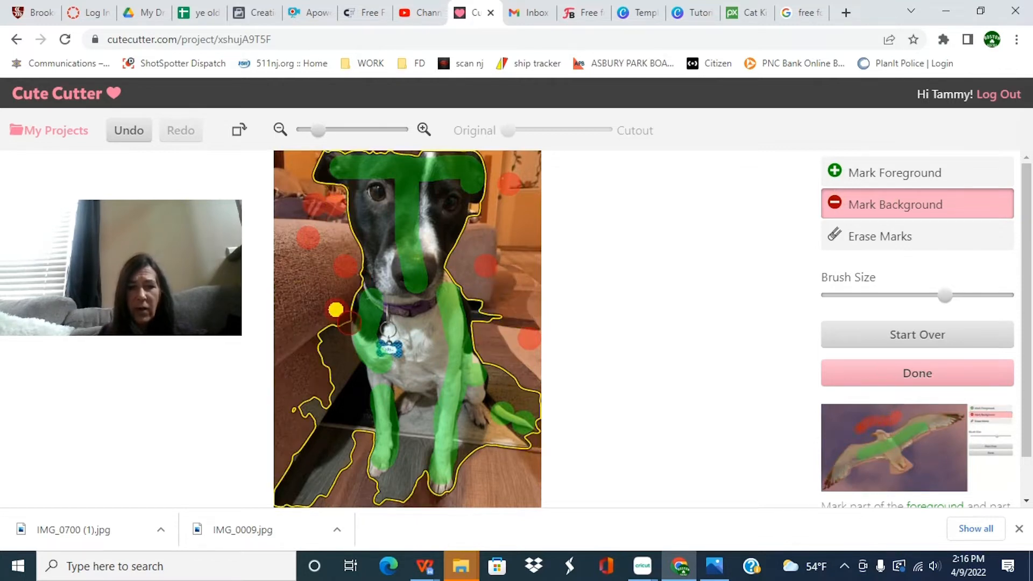
left_click(335, 364)
left_click(351, 397)
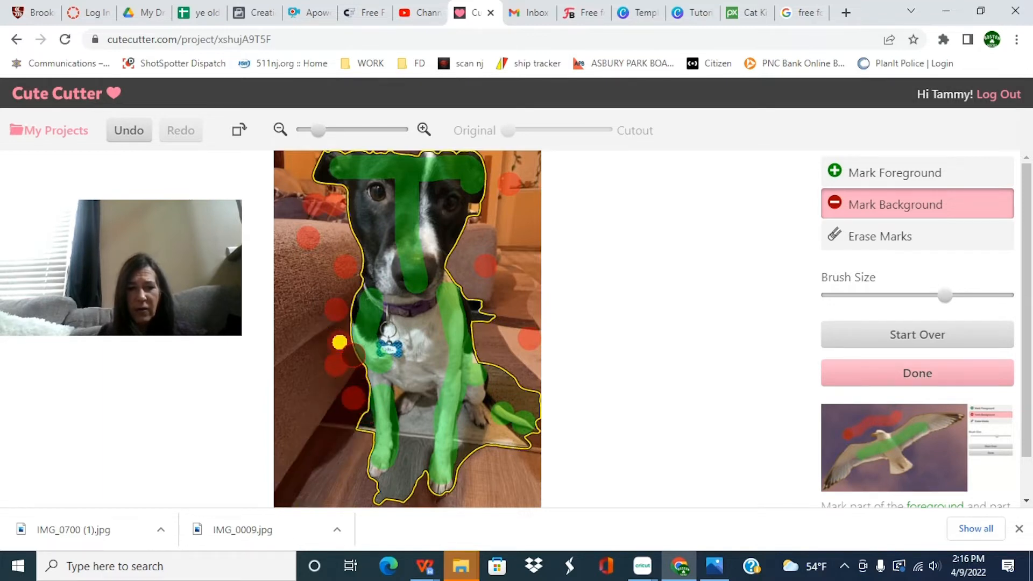
left_click(339, 342)
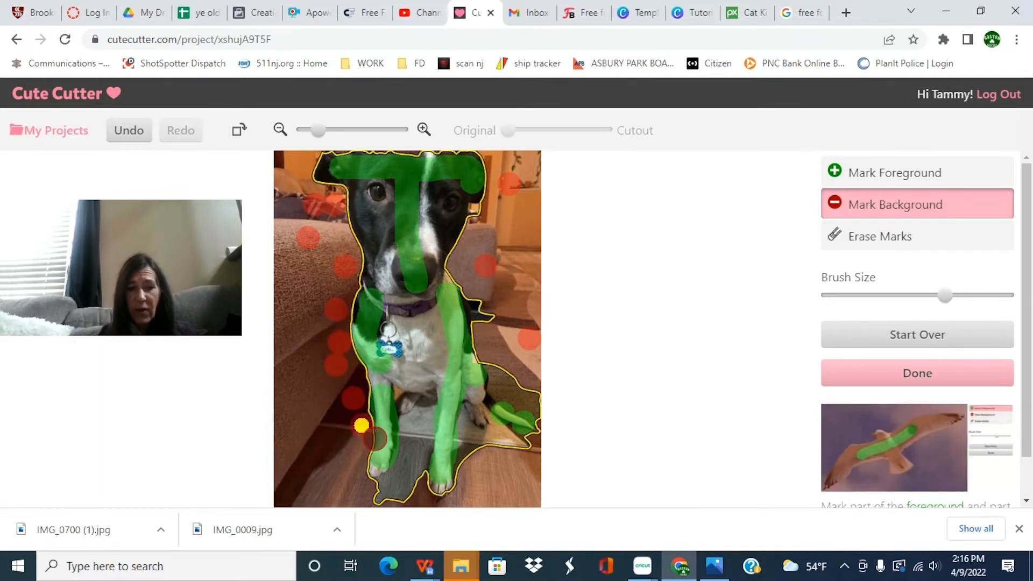
Mark the floor between the dog's front paws and the gap between its front legs as background.
left_click(401, 490)
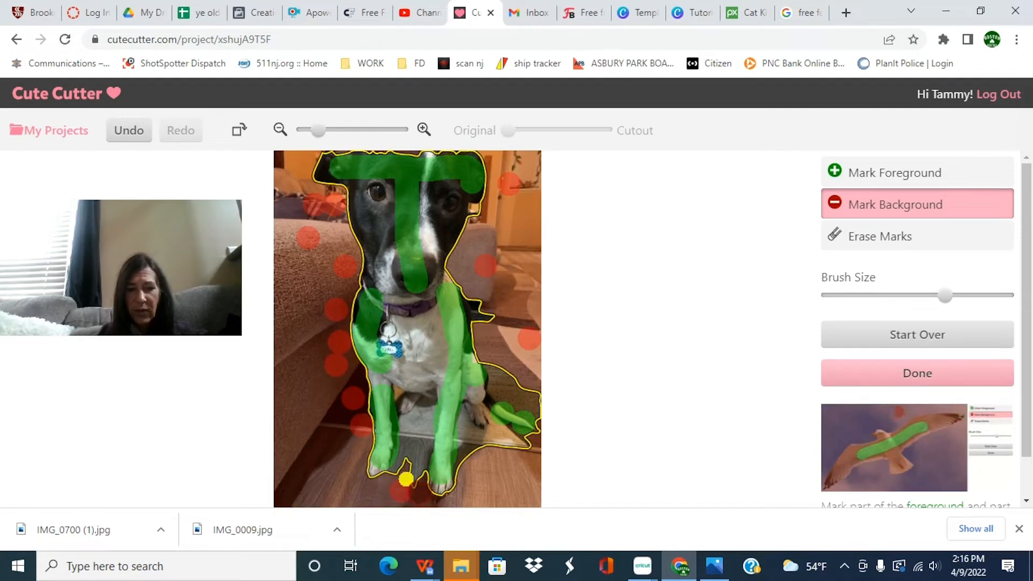
left_click(420, 413)
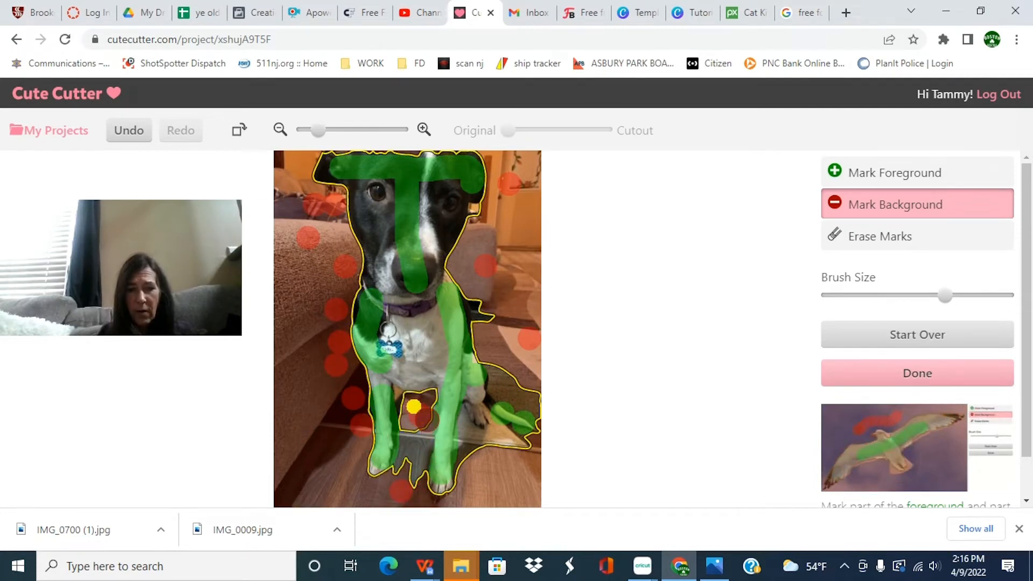
left_click(401, 399)
left_click(418, 410)
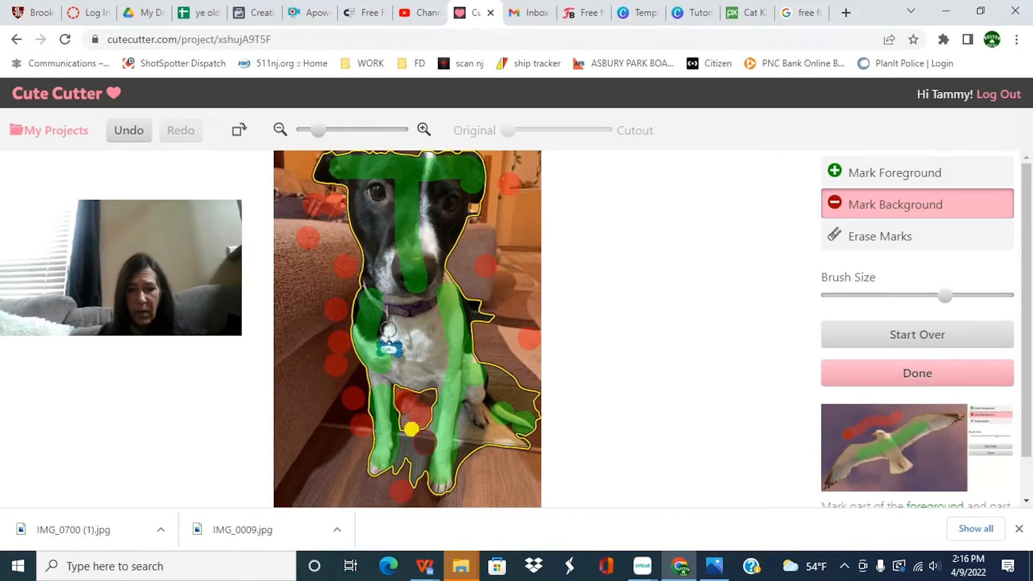
left_click(412, 443)
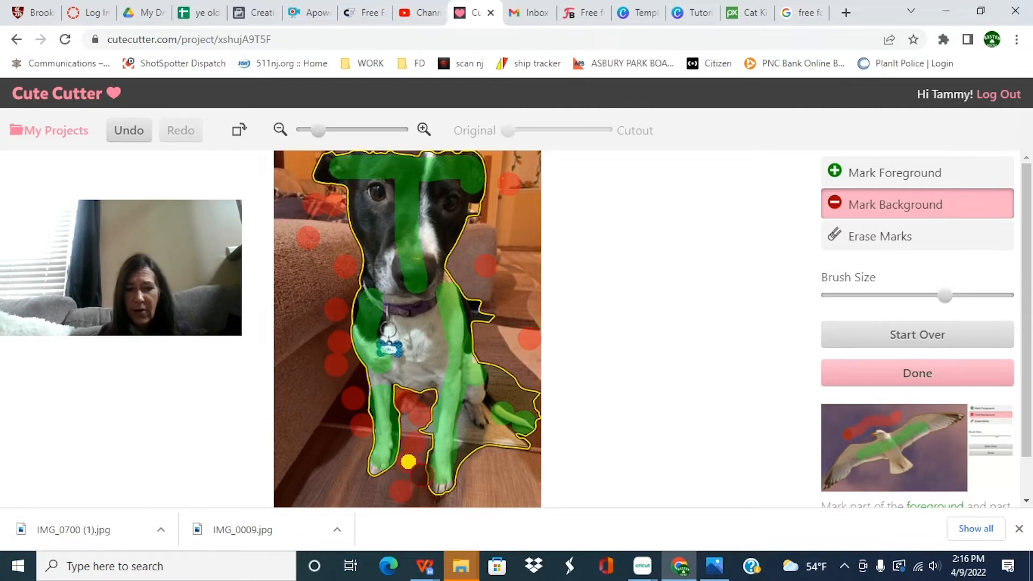
Mark the floor beside the dog's front leg and below its hind paw and tail as background.
left_click(487, 450)
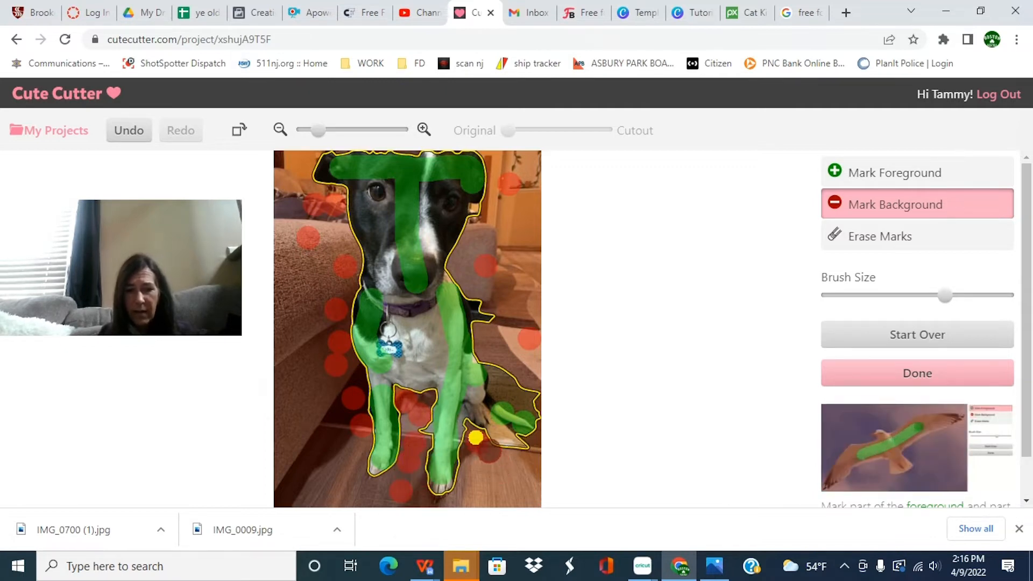
left_click(475, 438)
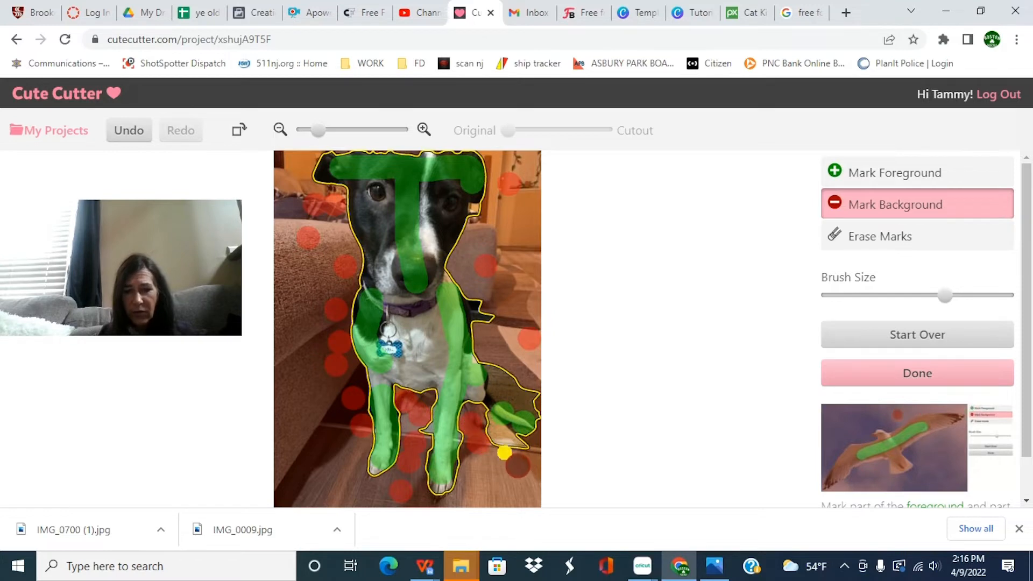
left_click(519, 462)
left_click(505, 446)
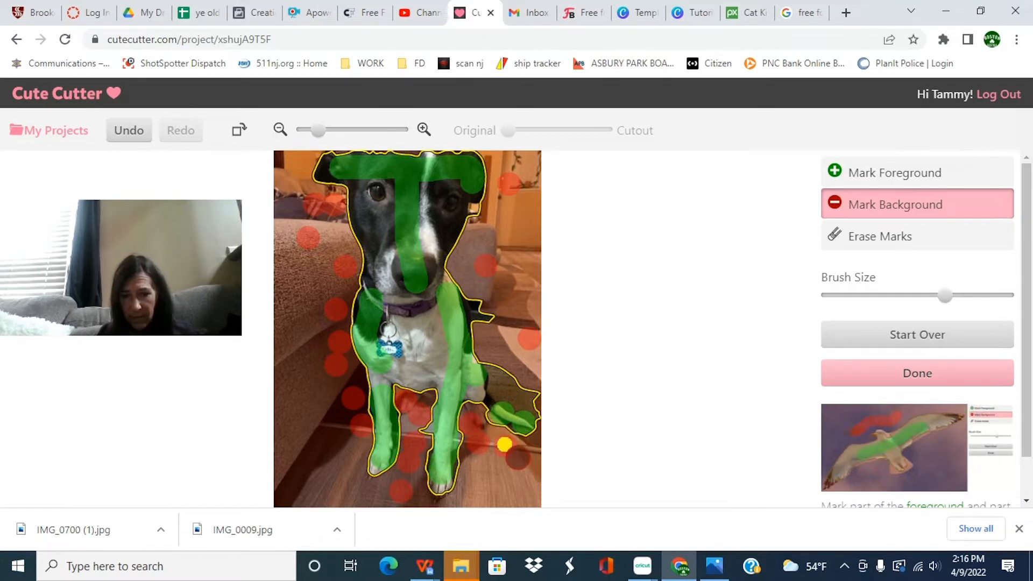
Mark the remaining floor and rug areas around the dog's tail as background and finish the background removal.
left_click(495, 429)
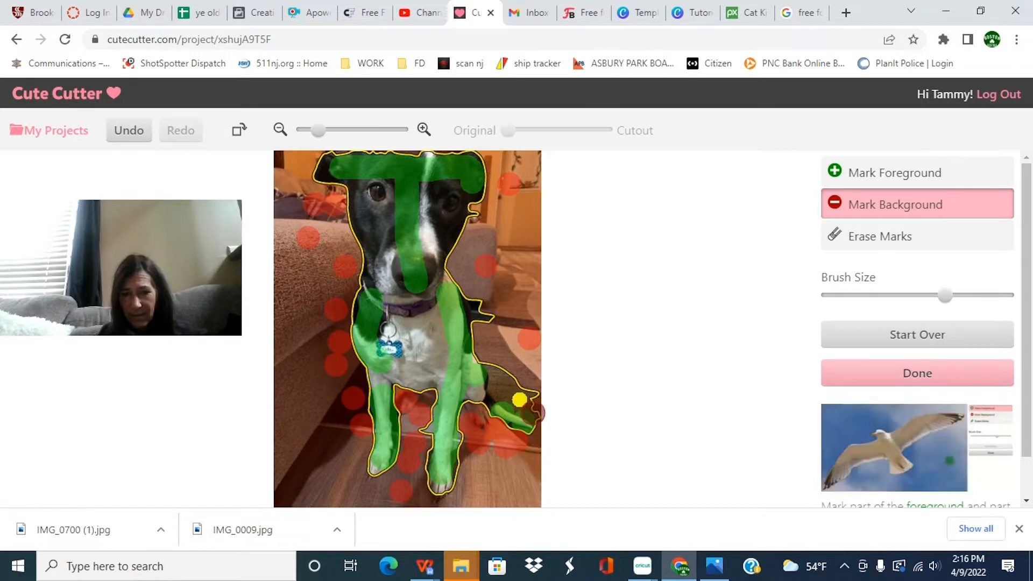
left_click(526, 400)
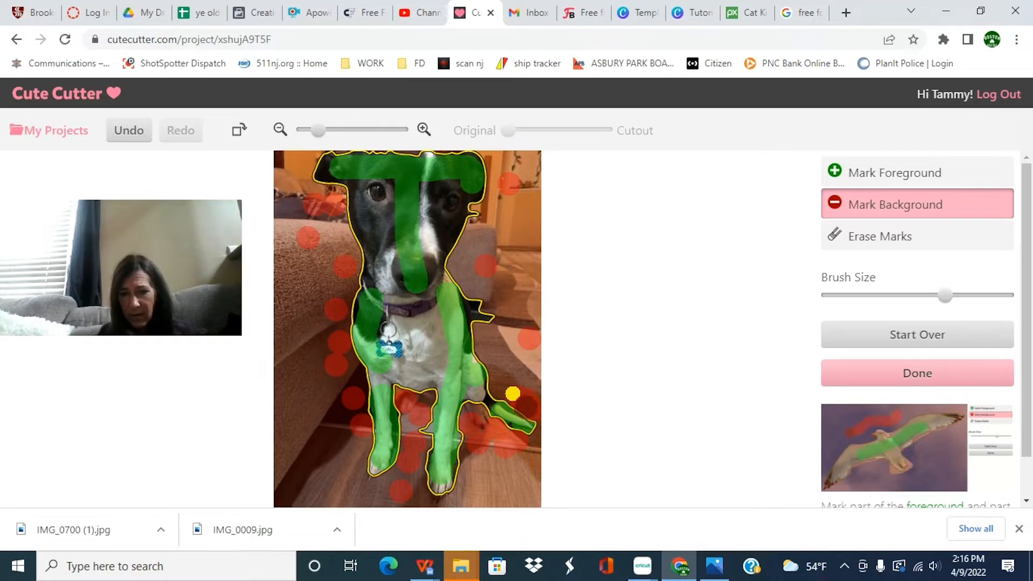
left_click_drag(513, 394, 513, 372)
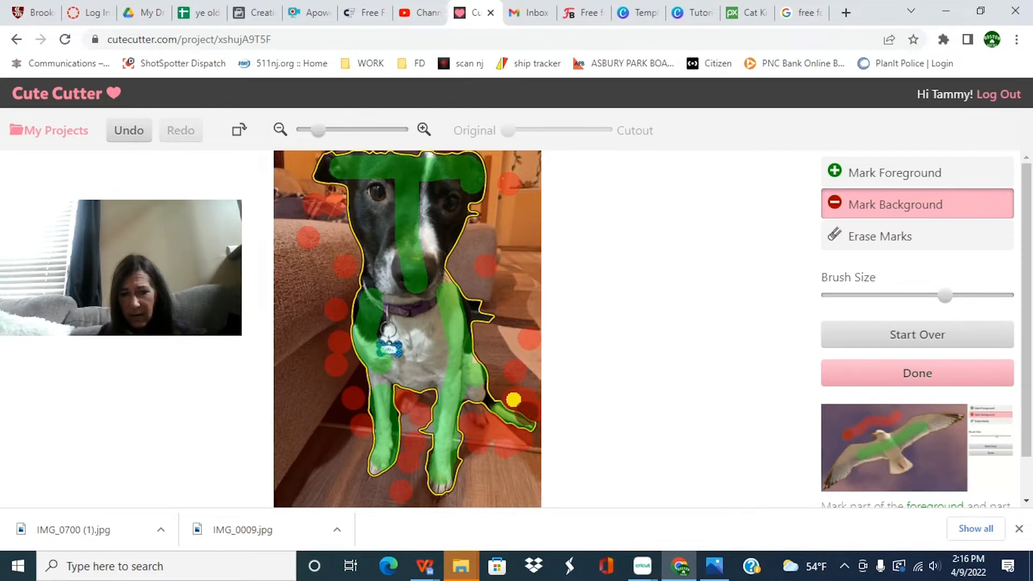
left_click(534, 418)
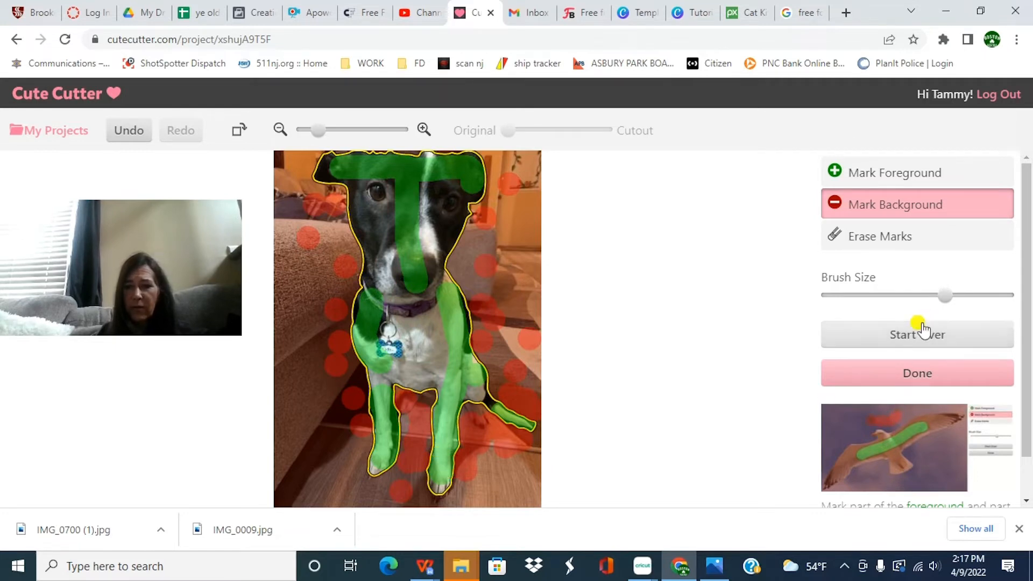
left_click(913, 372)
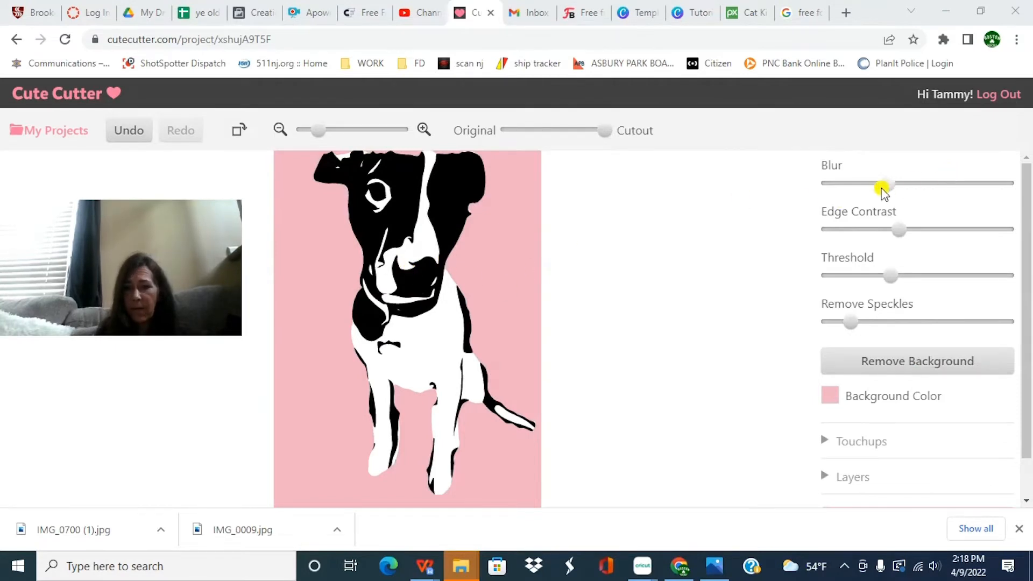
Lower Blur to about one-seventh of its range, raise Edge Contrast to about 70%, and nudge Threshold up slightly for the dog cutout.
left_click_drag(887, 183, 823, 180)
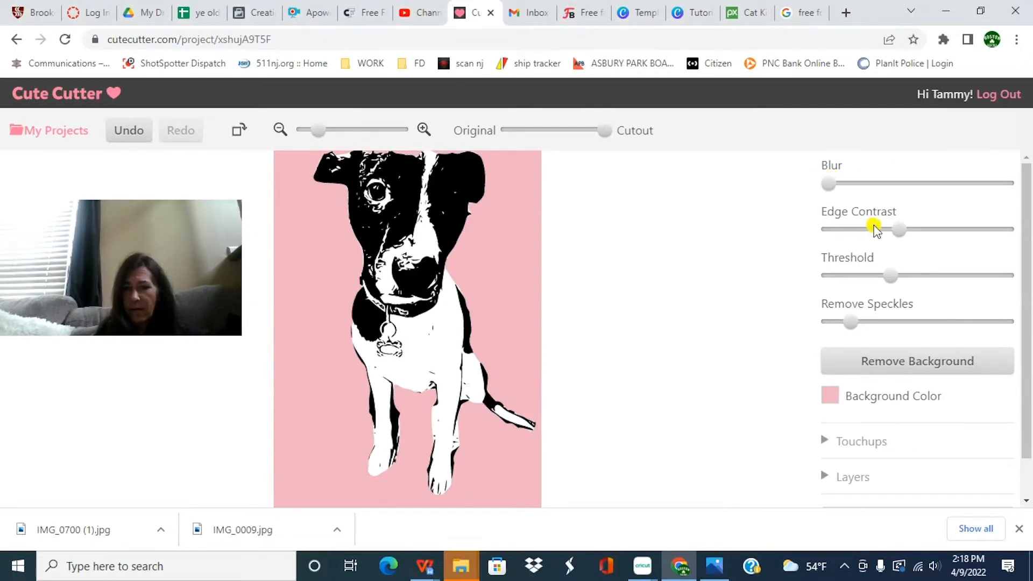
left_click_drag(897, 230, 954, 229)
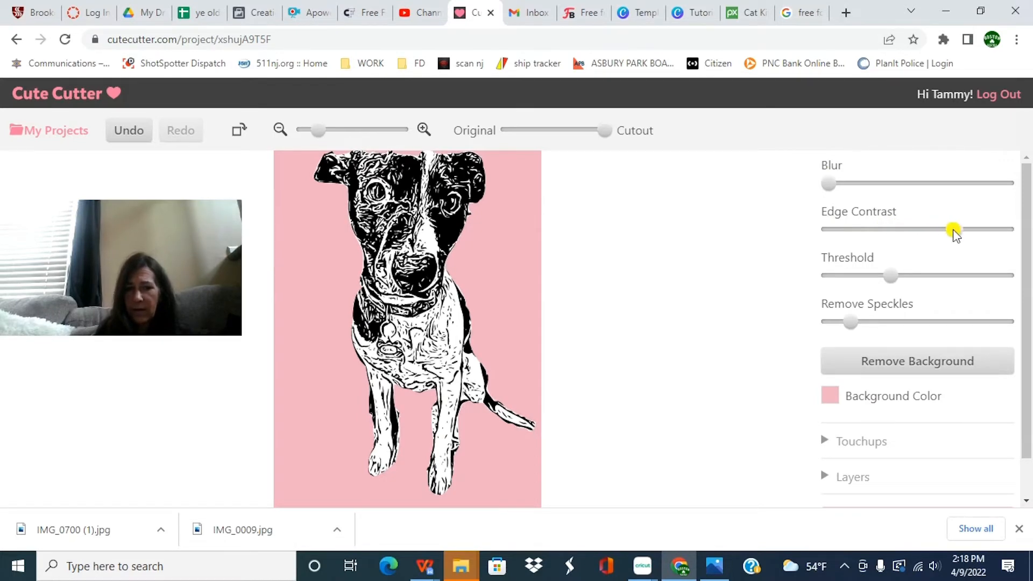
left_click_drag(835, 182, 861, 183)
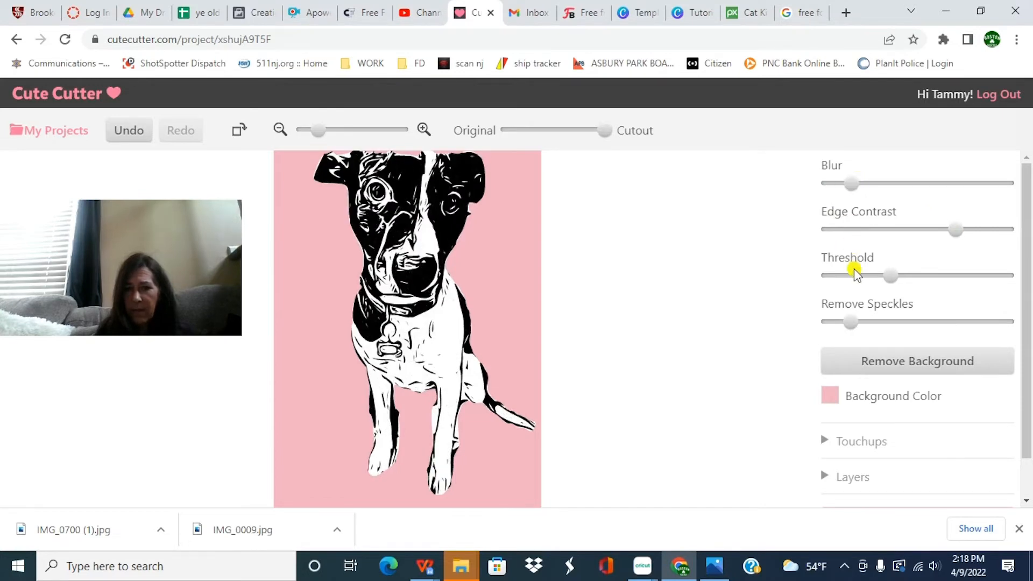
mouse_move(882, 276)
left_mouse_down()
mouse_move(915, 269)
mouse_move(891, 269)
left_mouse_up()
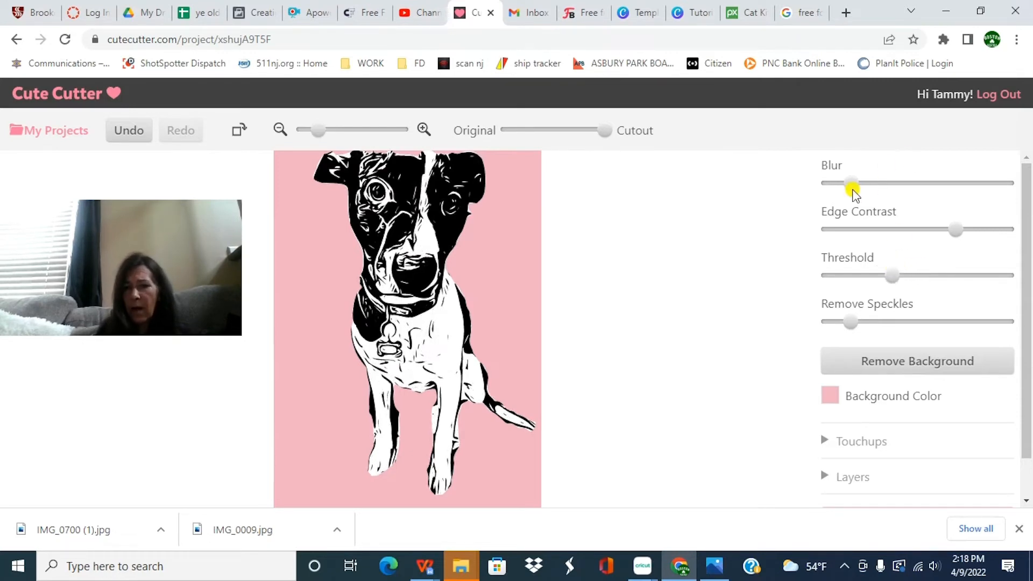
mouse_move(850, 184)
left_mouse_down()
mouse_move(899, 180)
mouse_move(854, 183)
left_mouse_up()
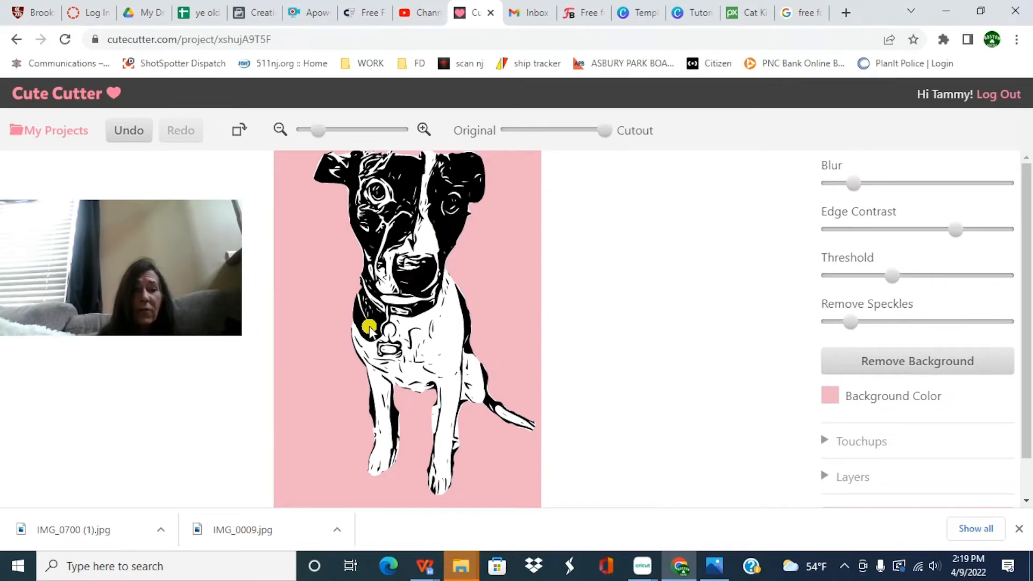
Reopen background removal and mark the dog's collar, chest, legs, body and tail as background, leaving only the head.
left_click(908, 362)
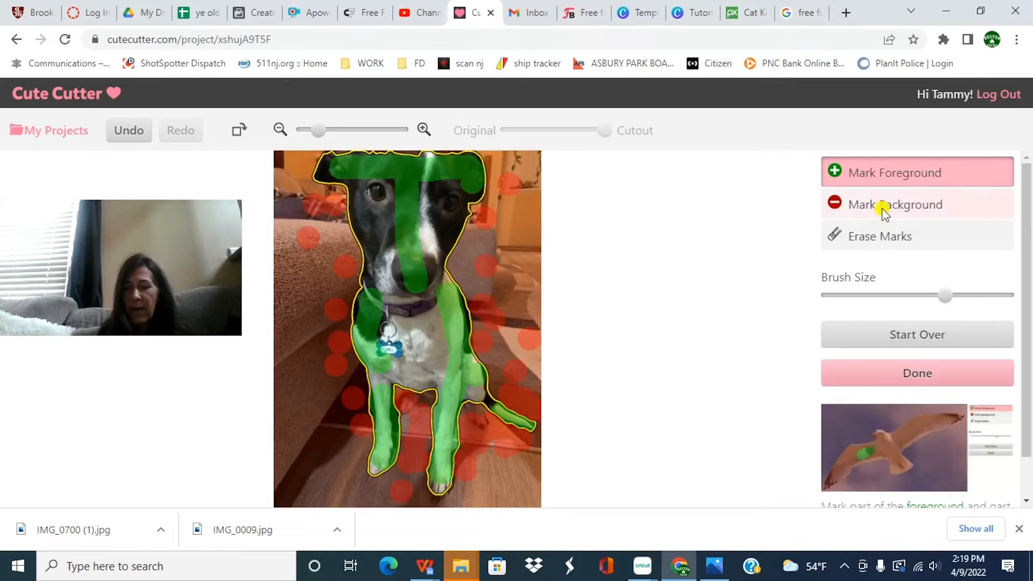
left_click(874, 203)
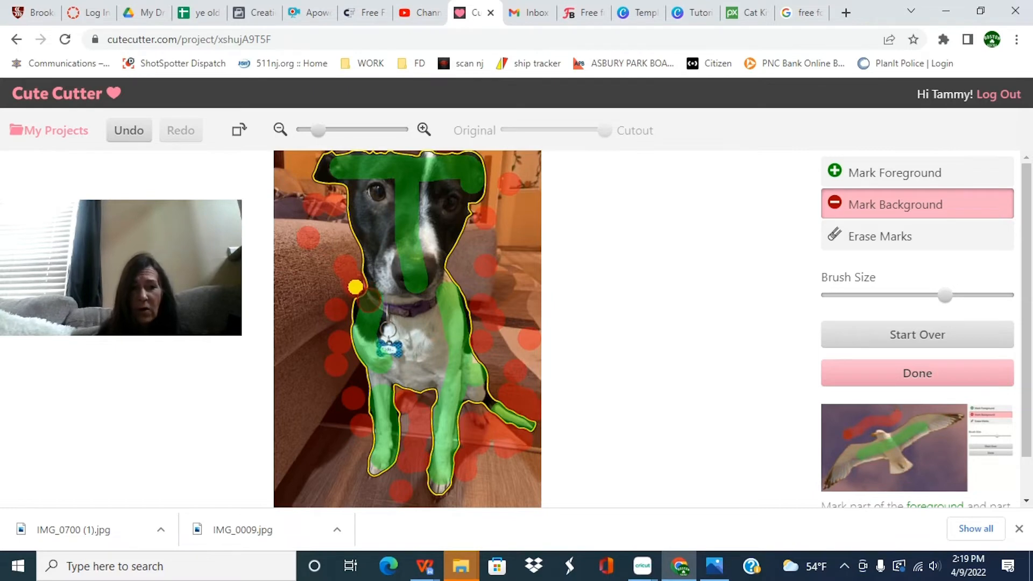
mouse_move(355, 287)
left_mouse_down()
mouse_move(371, 307)
mouse_move(422, 307)
mouse_move(457, 296)
mouse_move(461, 282)
left_mouse_up()
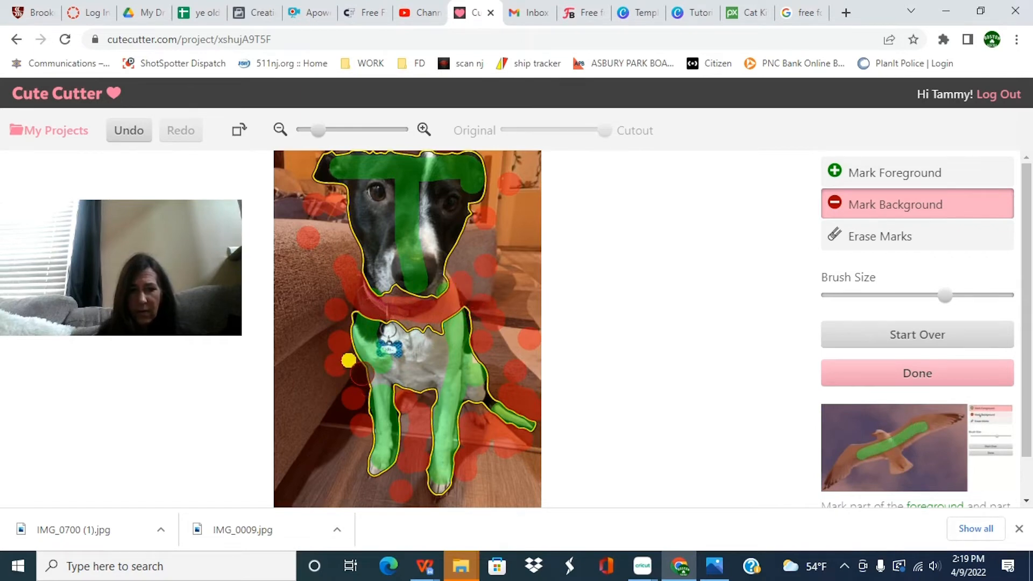
left_click(362, 346)
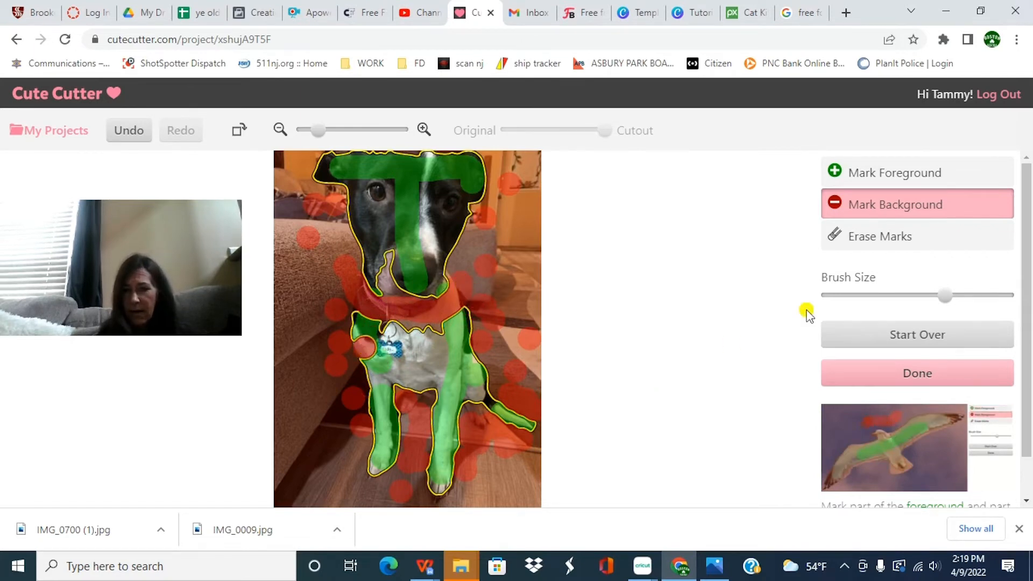
mouse_move(460, 323)
left_mouse_down()
mouse_move(432, 388)
mouse_move(438, 474)
mouse_move(433, 428)
mouse_move(462, 357)
mouse_move(532, 426)
mouse_move(481, 384)
left_mouse_up()
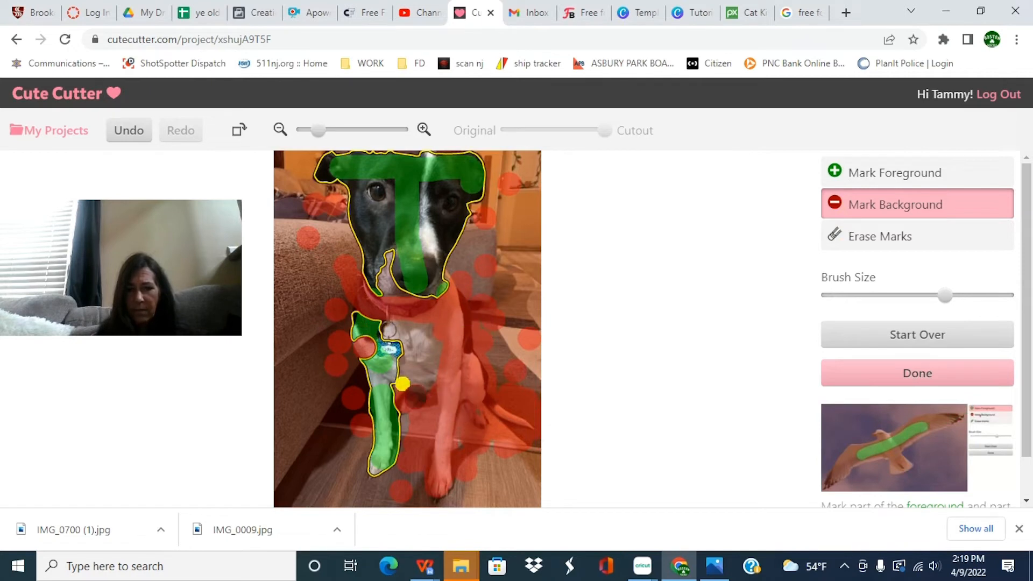
mouse_move(399, 382)
left_mouse_down()
mouse_move(381, 335)
mouse_move(349, 326)
mouse_move(353, 311)
mouse_move(365, 323)
mouse_move(397, 449)
mouse_move(377, 471)
mouse_move(380, 397)
mouse_move(400, 389)
mouse_move(367, 396)
mouse_move(459, 343)
left_mouse_up()
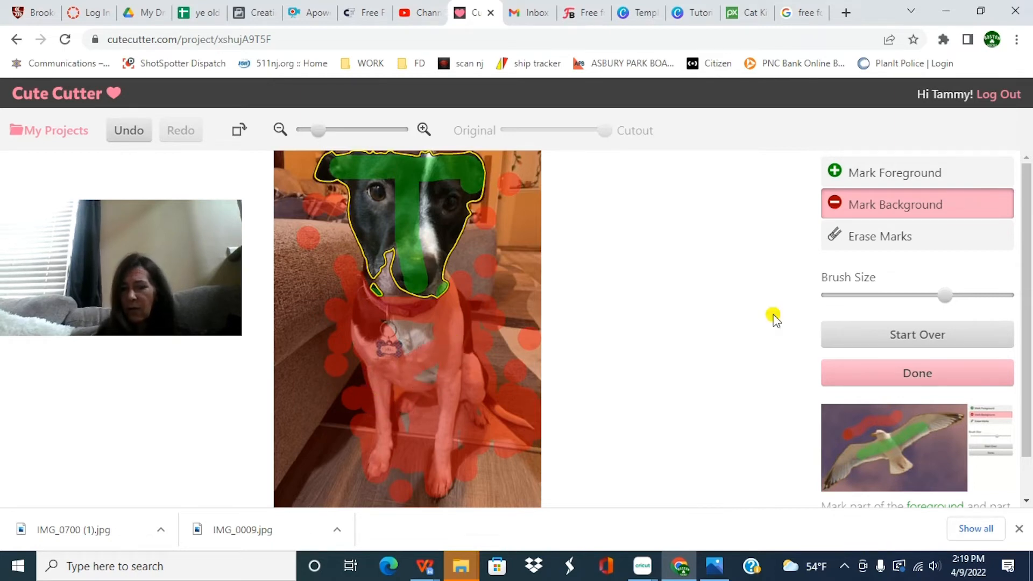
Mark the dog's muzzle and chin as foreground, mark the stray patch beside the jaw as background, and finish the background removal.
left_click(880, 170)
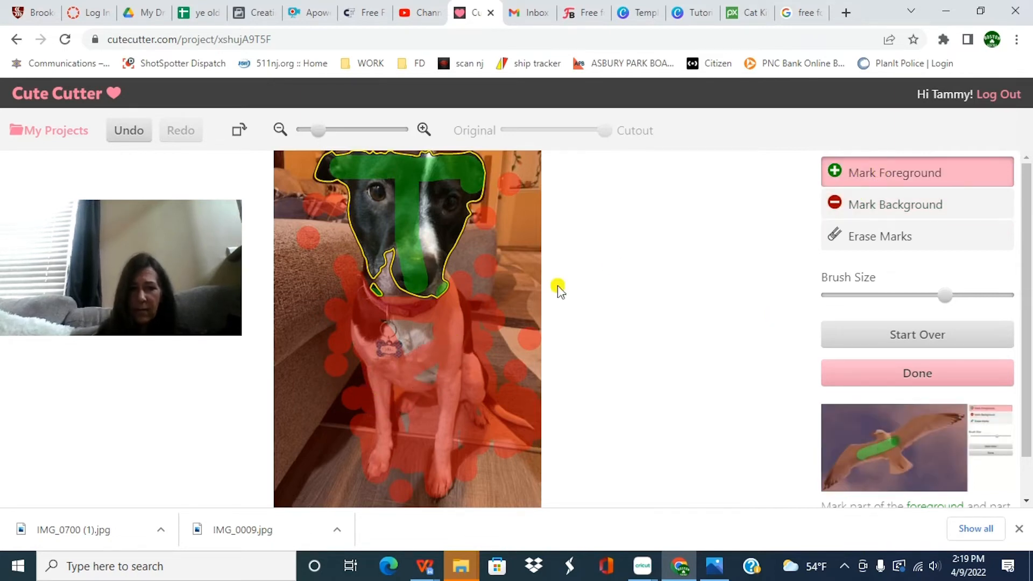
mouse_move(412, 275)
left_mouse_down()
mouse_move(399, 253)
mouse_move(389, 260)
mouse_move(404, 266)
mouse_move(384, 275)
mouse_move(399, 288)
mouse_move(417, 279)
mouse_move(401, 297)
mouse_move(446, 306)
mouse_move(404, 307)
mouse_move(394, 295)
mouse_move(461, 310)
mouse_move(433, 283)
mouse_move(445, 288)
mouse_move(442, 261)
left_mouse_up()
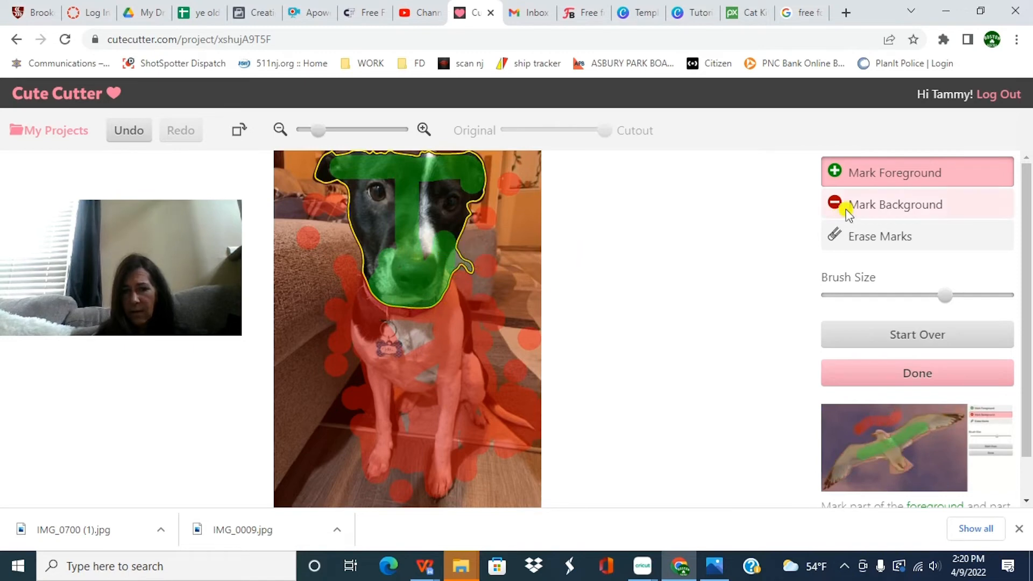
left_click(893, 211)
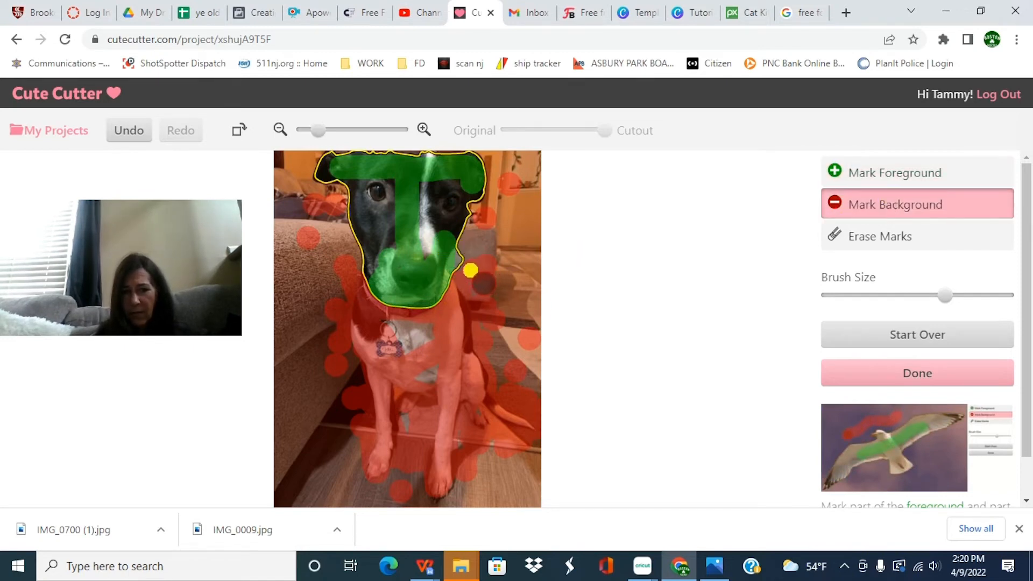
left_click(936, 377)
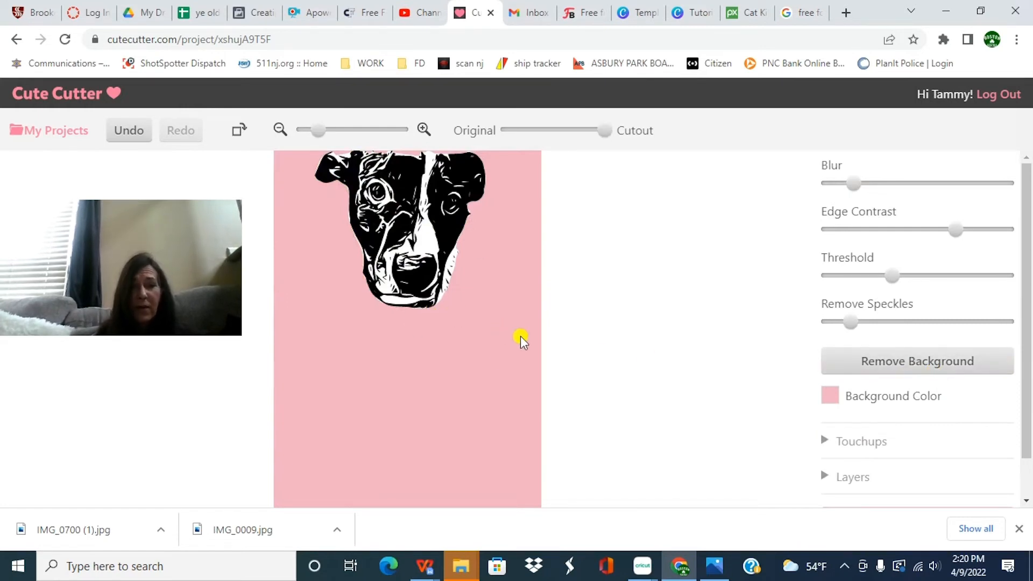
left_click(843, 567)
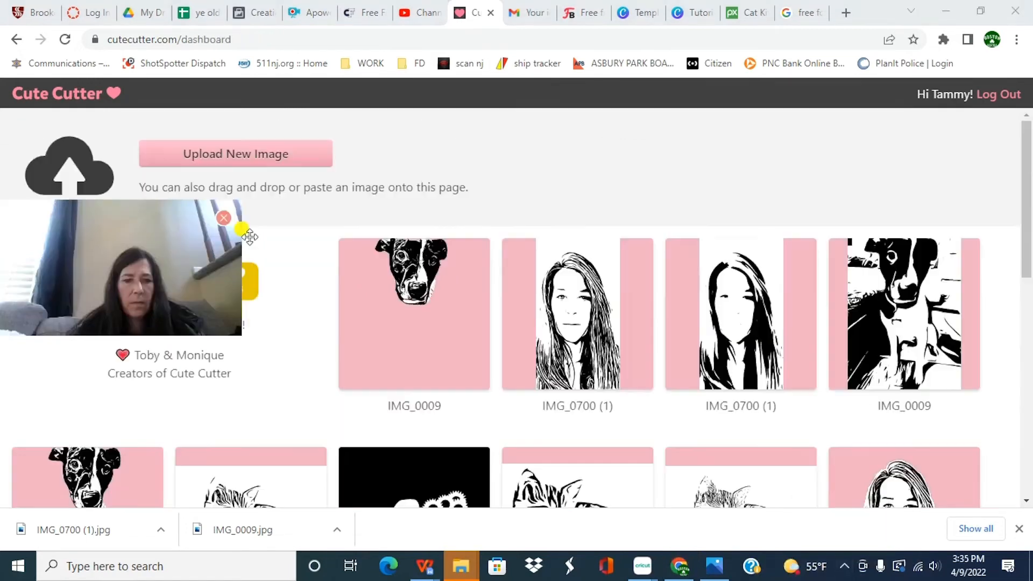
Upload the portrait photo IMG_0700 (1) from Downloads as a new project and compare its cutout with the original view.
left_click(220, 158)
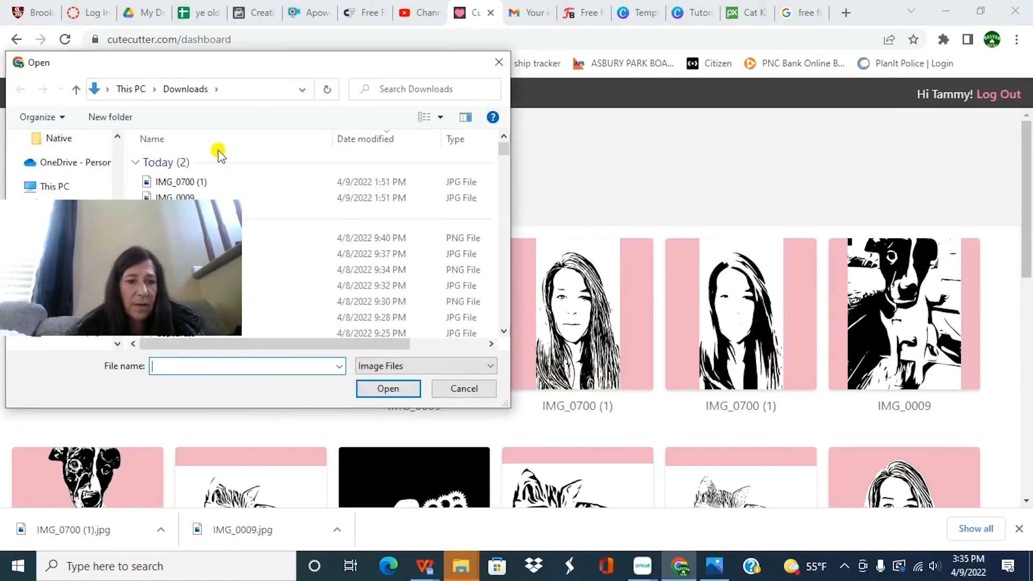
double_click(186, 181)
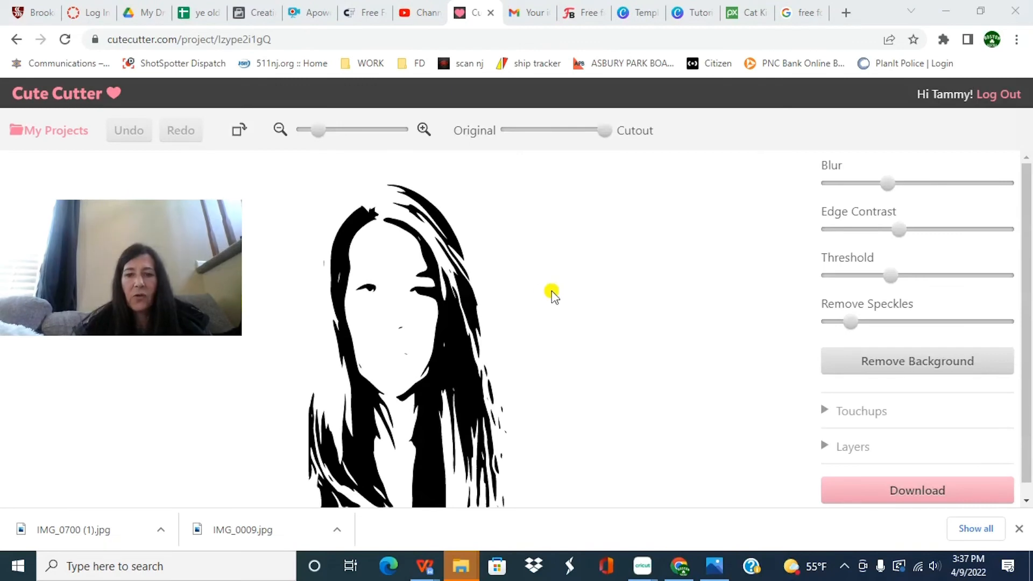
left_click_drag(609, 133, 510, 135)
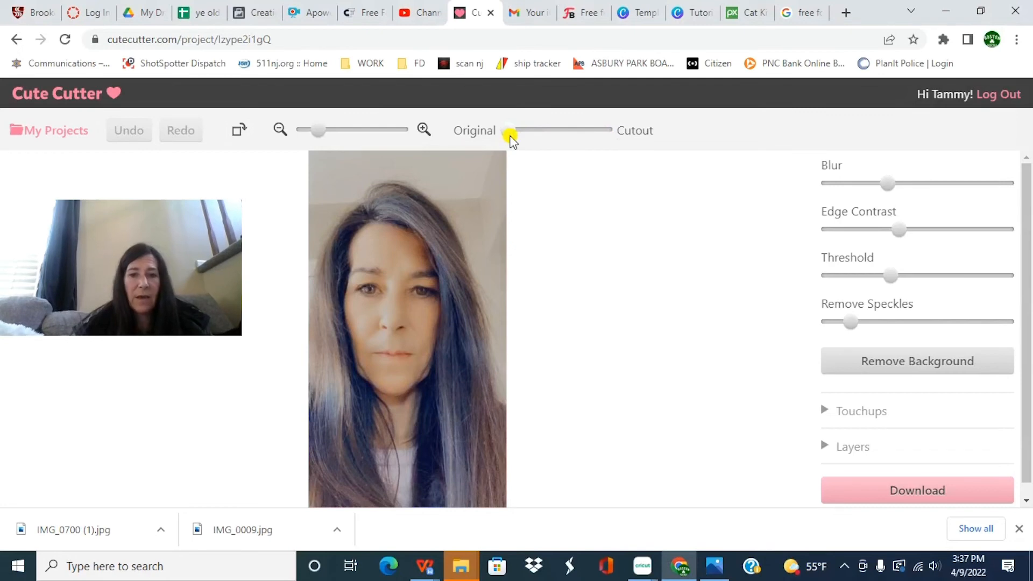
left_click_drag(510, 134, 616, 133)
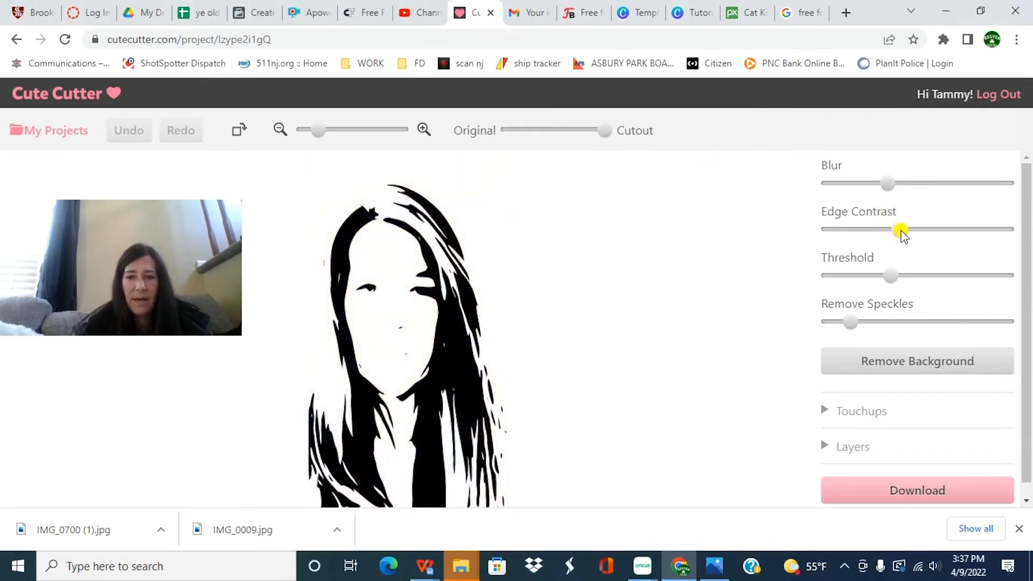
Raise Edge Contrast to slightly above half and lower Blur to about one-fifth on the portrait cutout, and open its download page.
left_click_drag(898, 230, 929, 226)
left_click_drag(883, 182, 860, 184)
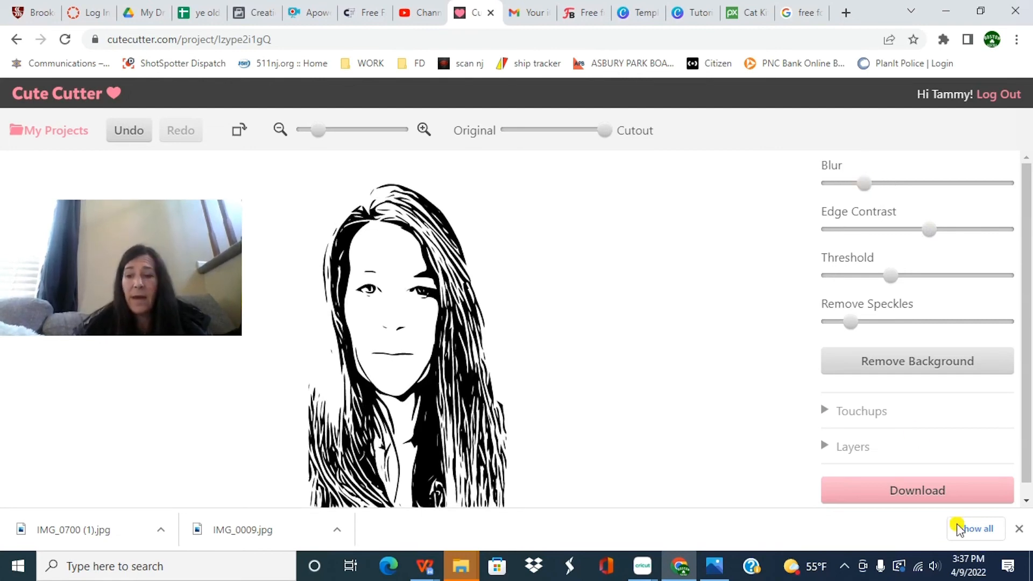
left_click(932, 490)
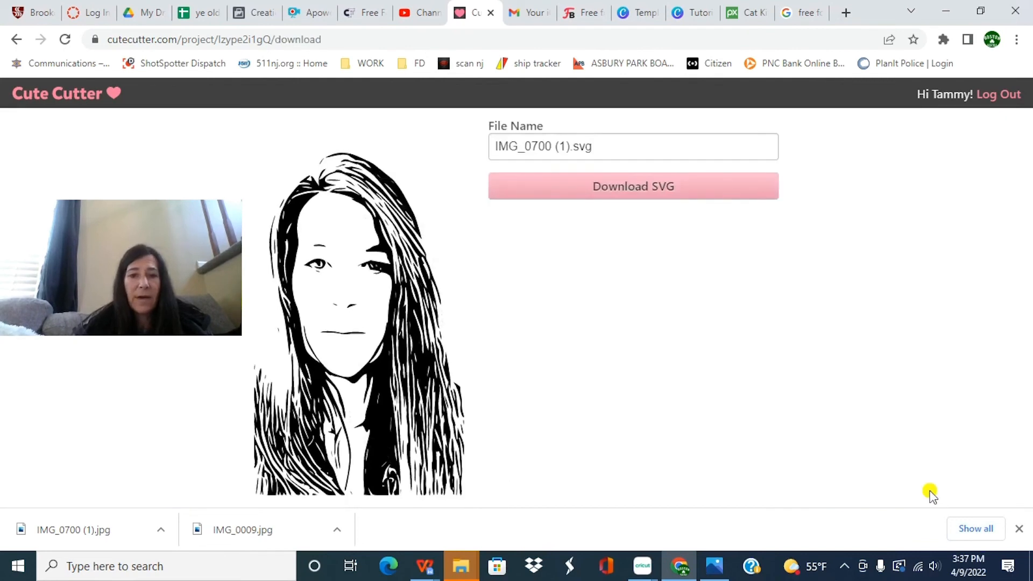